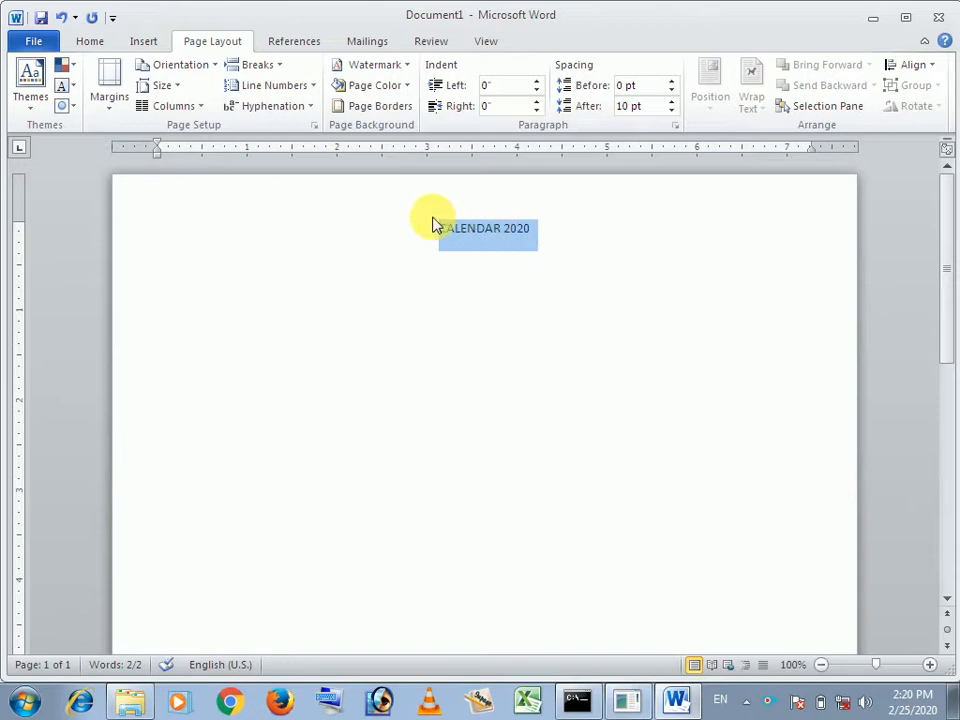
- Format the title CALENDAR 2020 as 36 pt, bold and underlined
click(88, 45)
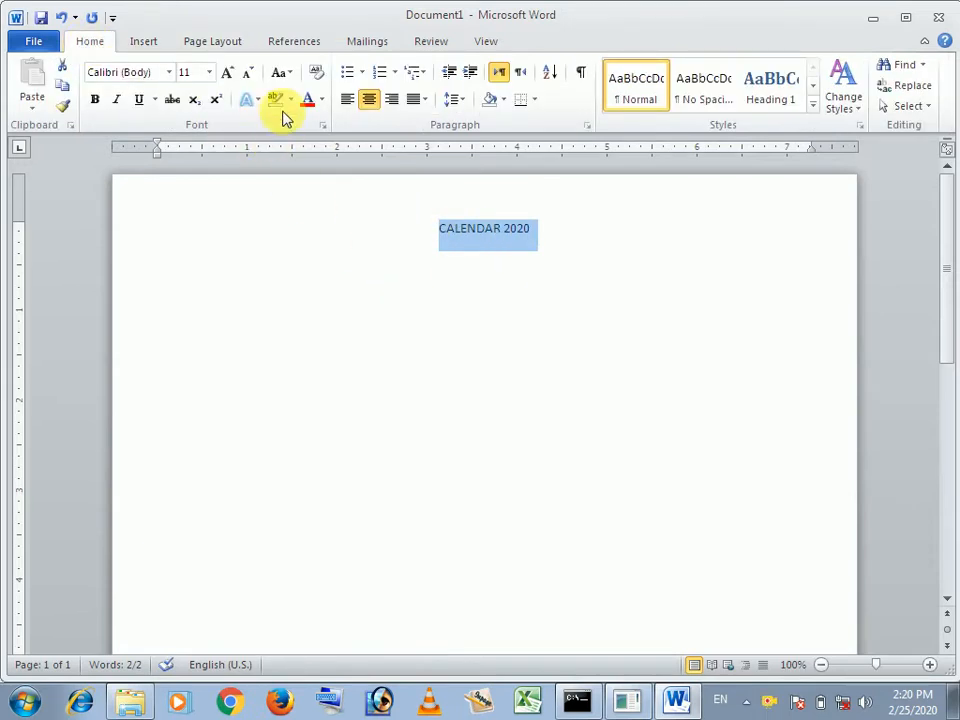
click(211, 76)
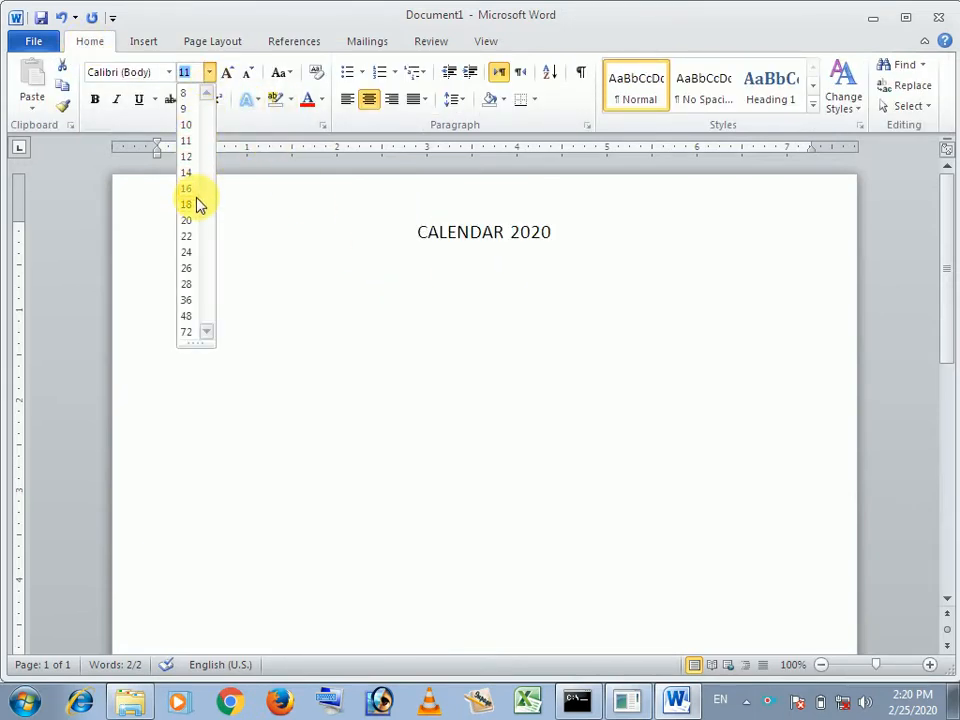
click(186, 301)
click(95, 99)
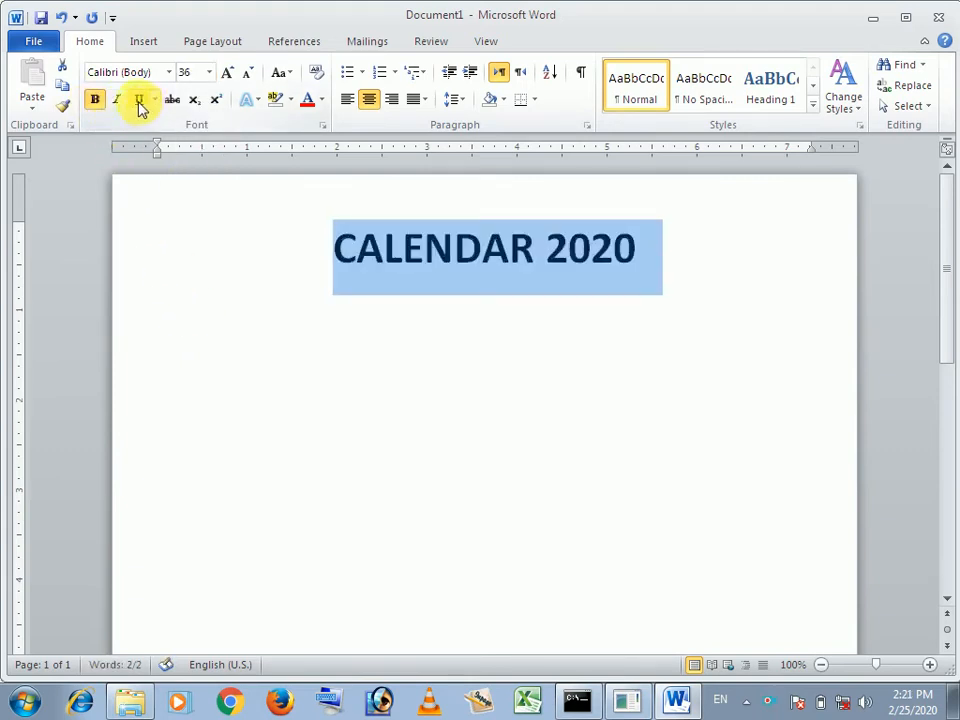
click(139, 99)
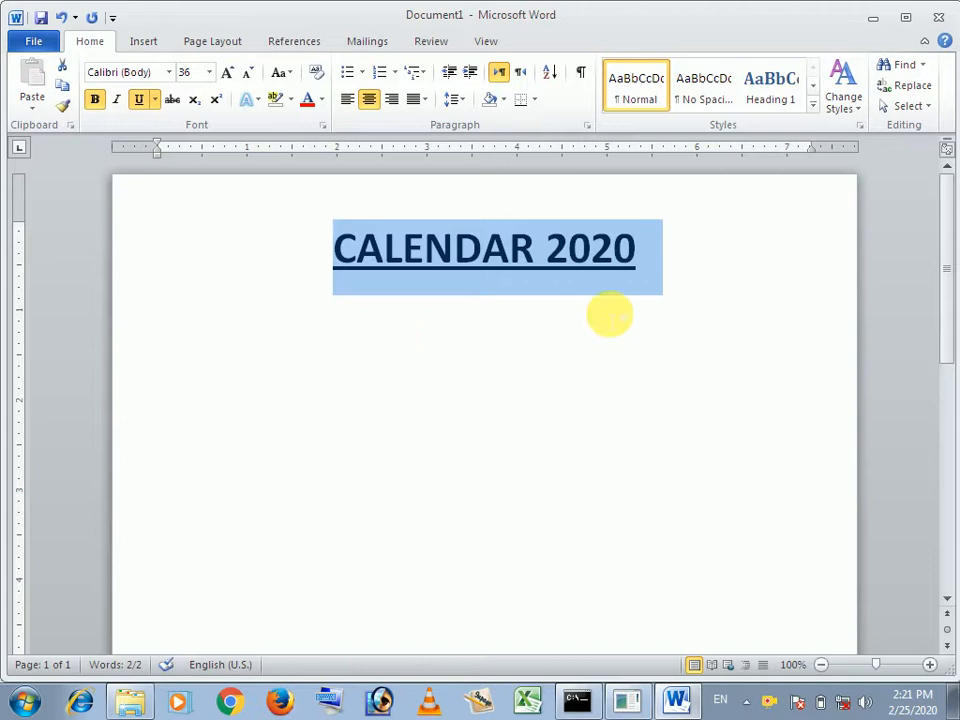
click(689, 257)
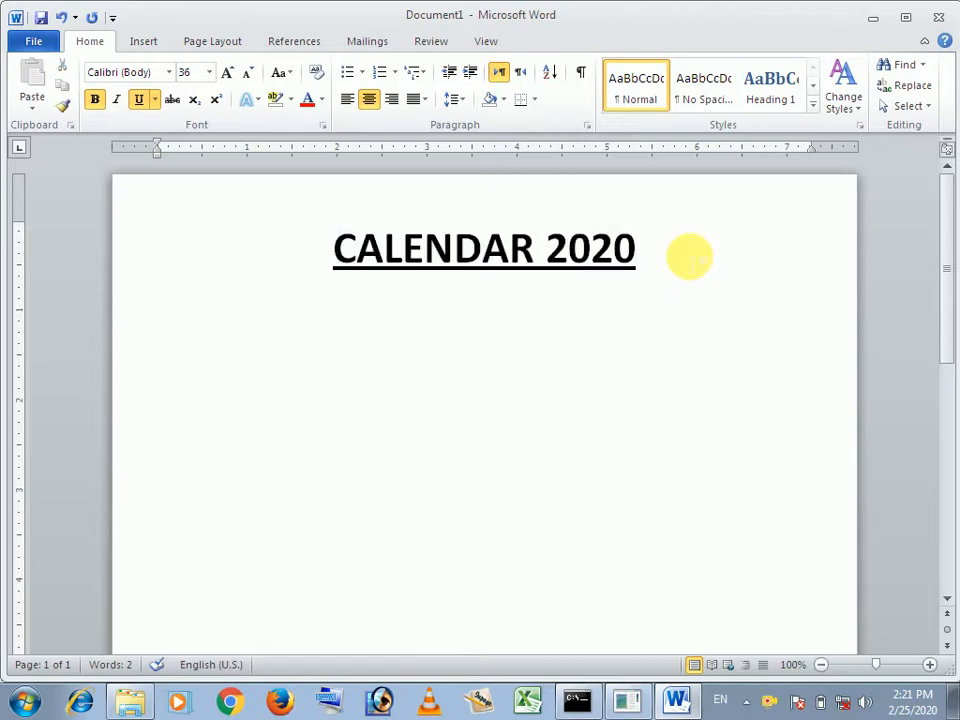
- Try left and right alignment on the title and return it to centred
key(ctrl+l)
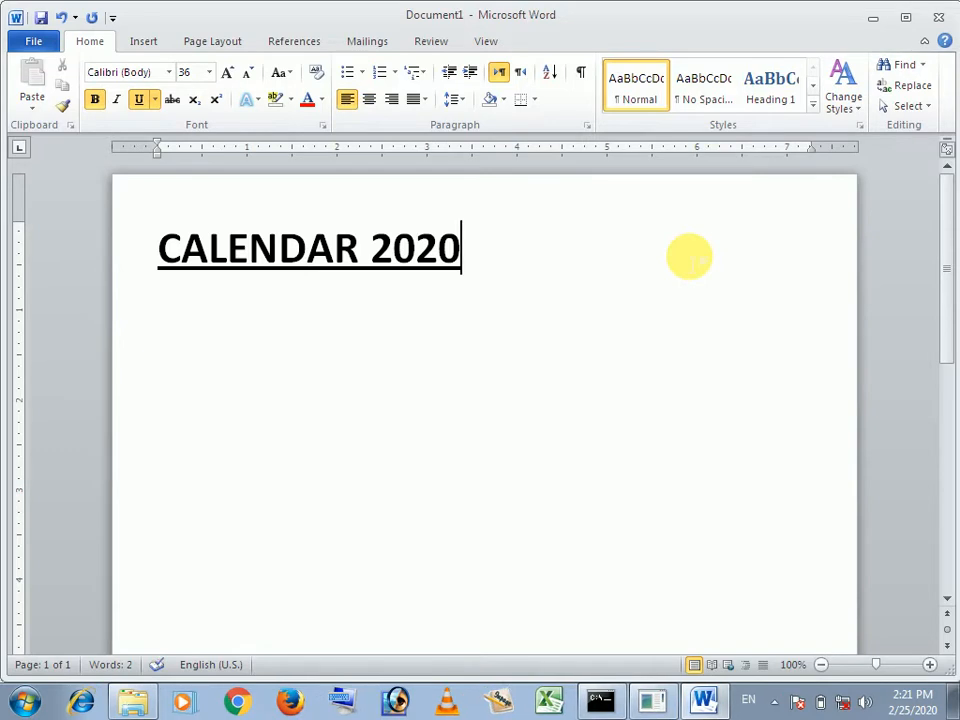
key(ctrl+r)
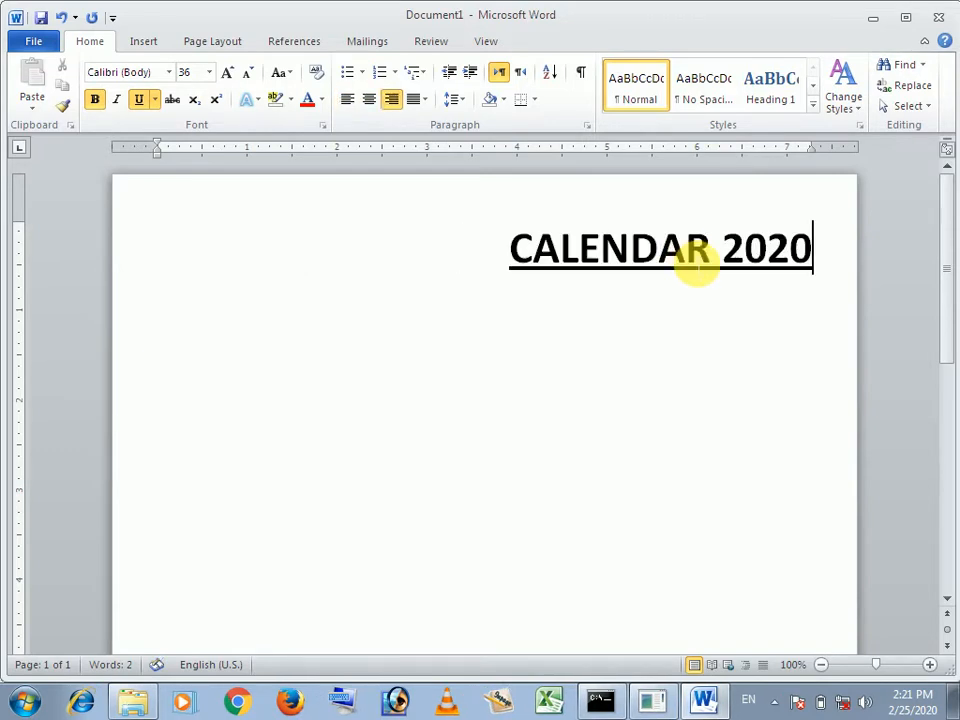
key(ctrl+e)
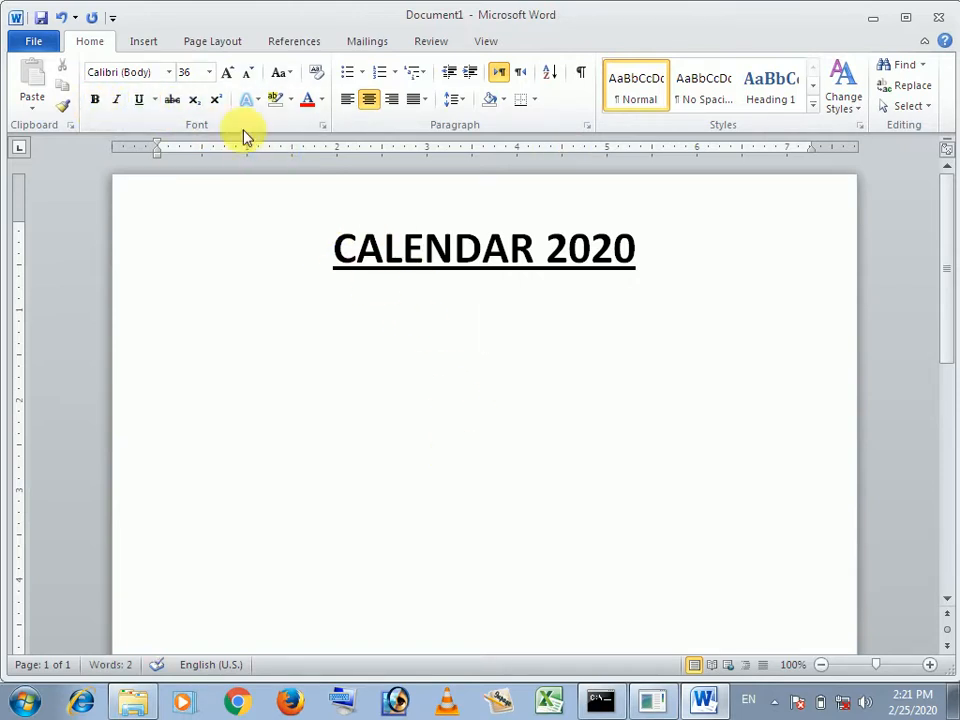
- Enter the month heading JANUARY in 20 pt below the title and start a new line under it
click(208, 73)
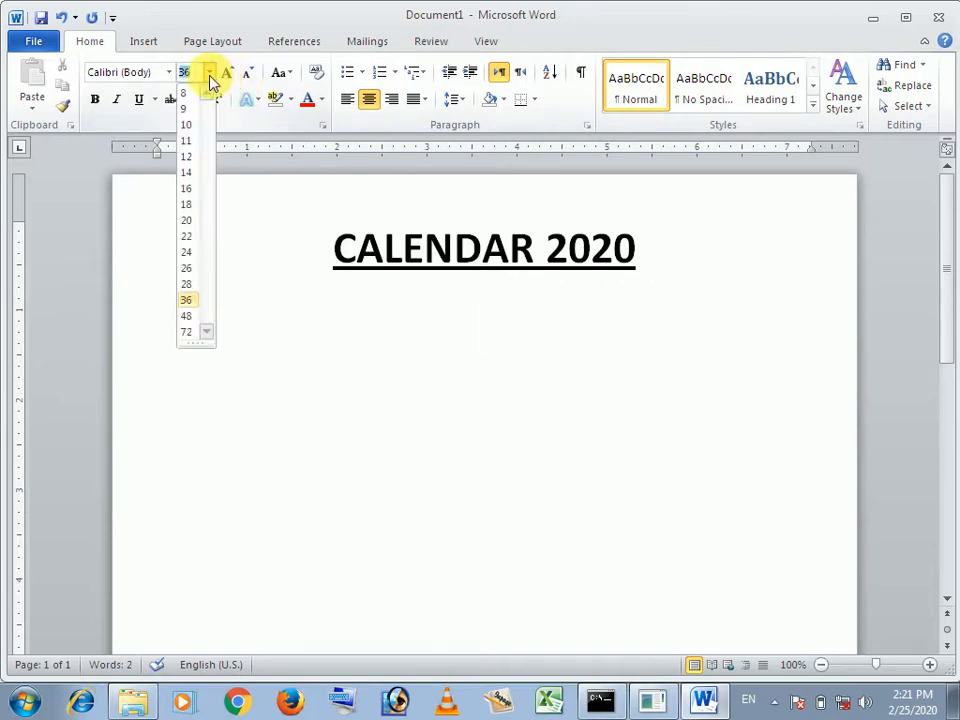
click(192, 220)
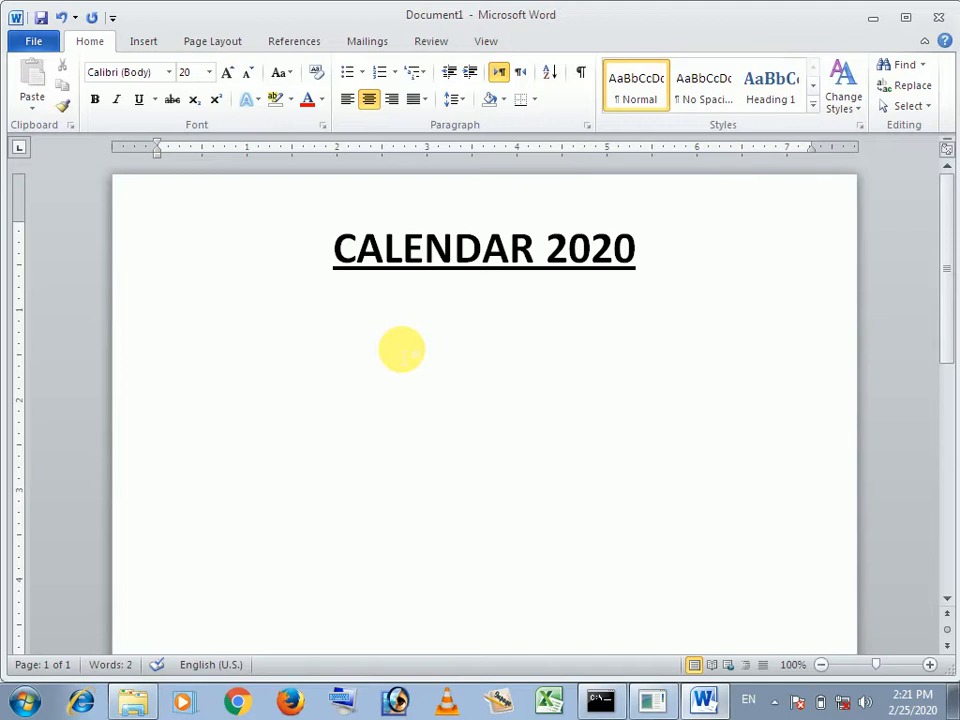
text(jAN)
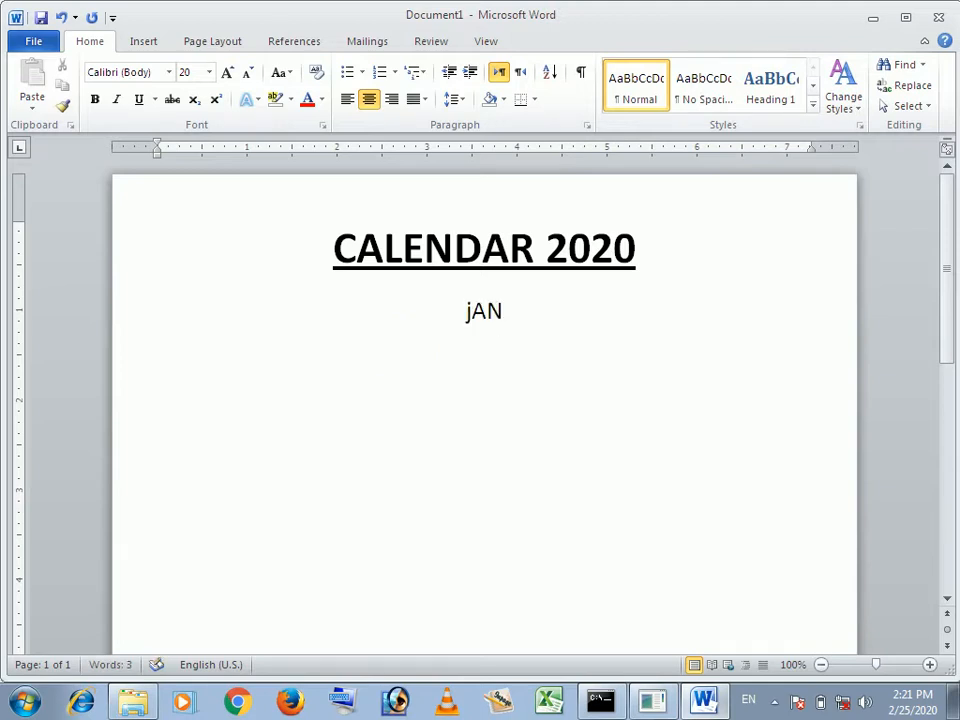
key(BackSpace)
key(BackSpace)
key(BackSpace)
text(NA)
key(BackSpace)
key(BackSpace)
text(JANUARY)
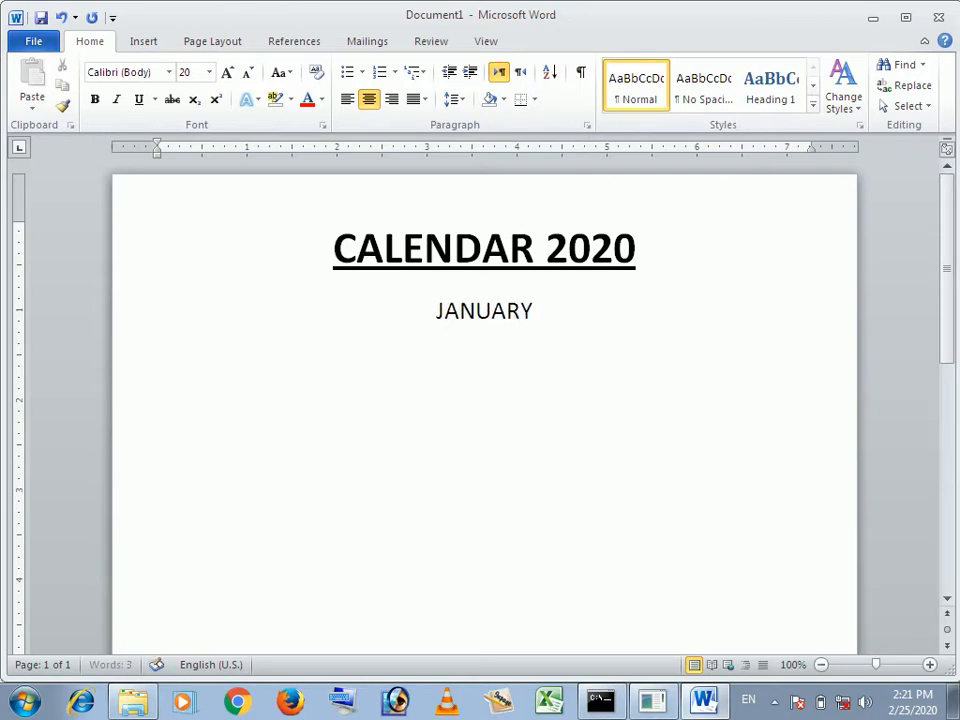
key(Return)
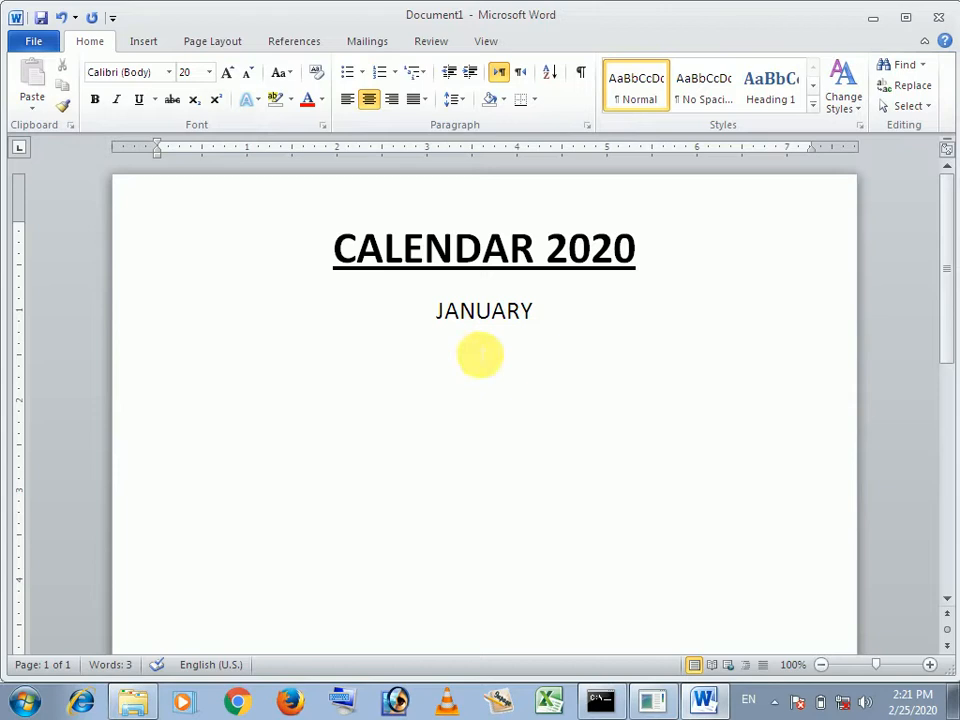
- Insert a table with 7 columns and 6 rows below the JANUARY heading
click(142, 45)
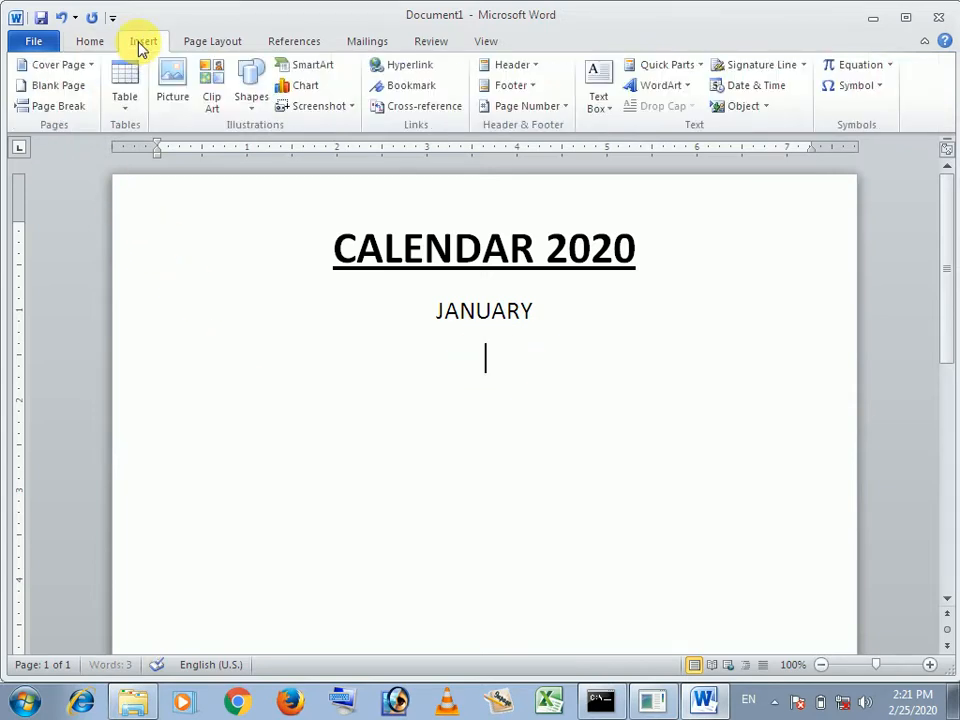
click(124, 98)
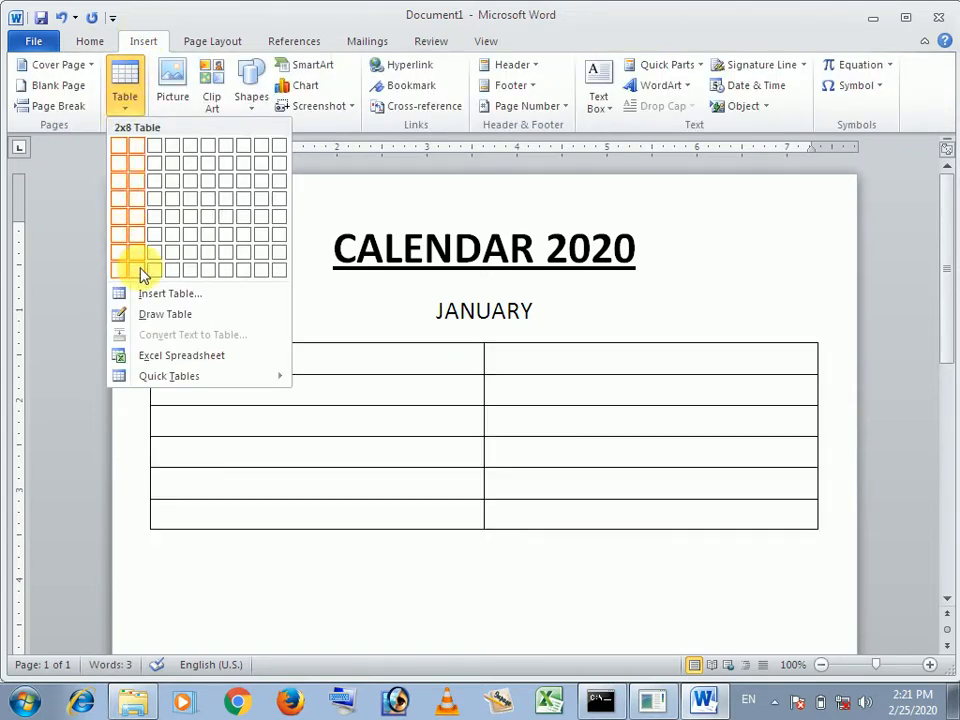
click(198, 297)
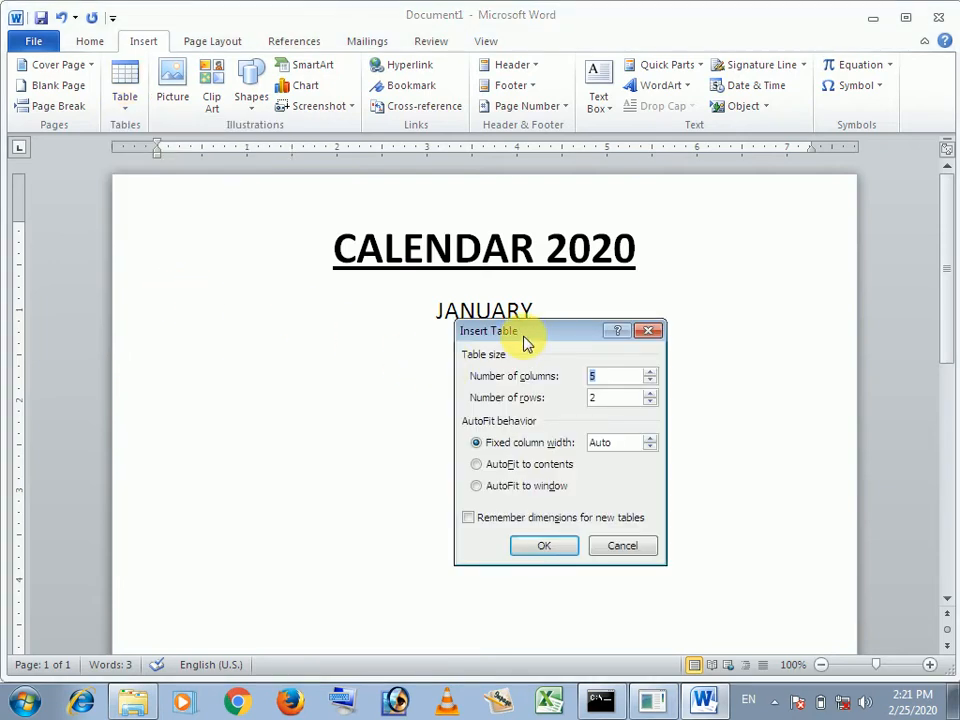
drag(527, 341, 533, 298)
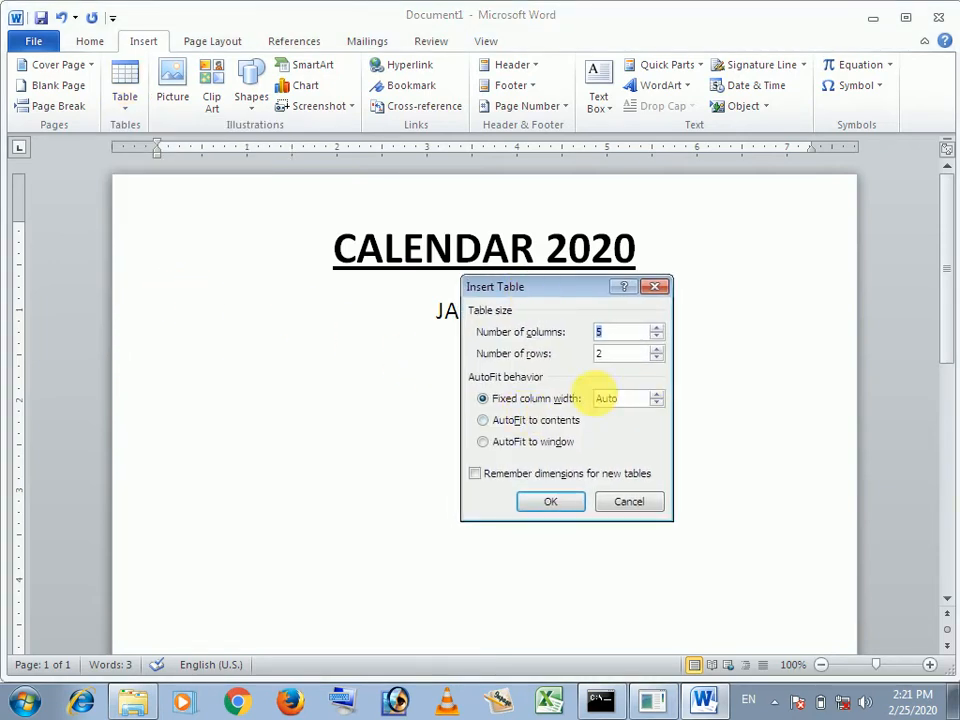
text(5)
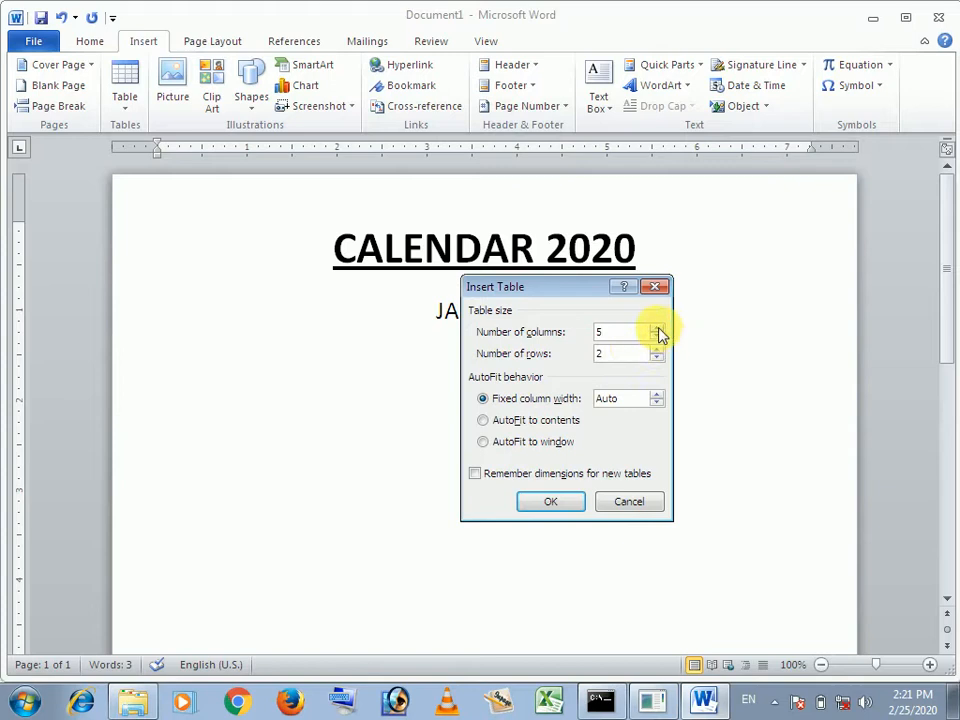
click(657, 328)
click(657, 328)
click(656, 349)
click(656, 351)
click(656, 357)
click(656, 357)
click(610, 332)
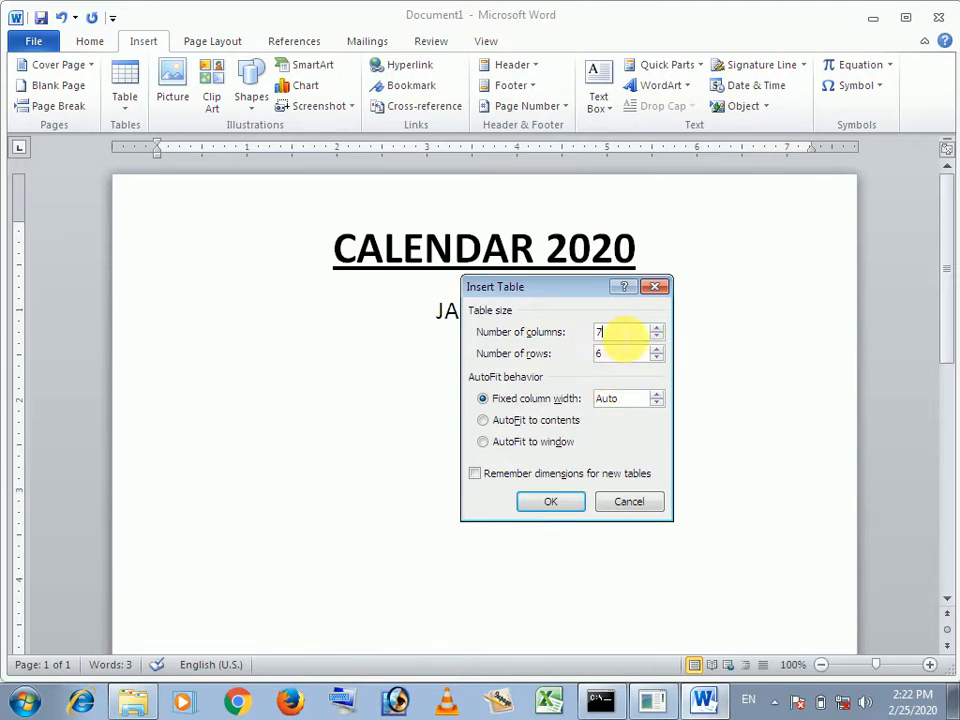
click(551, 501)
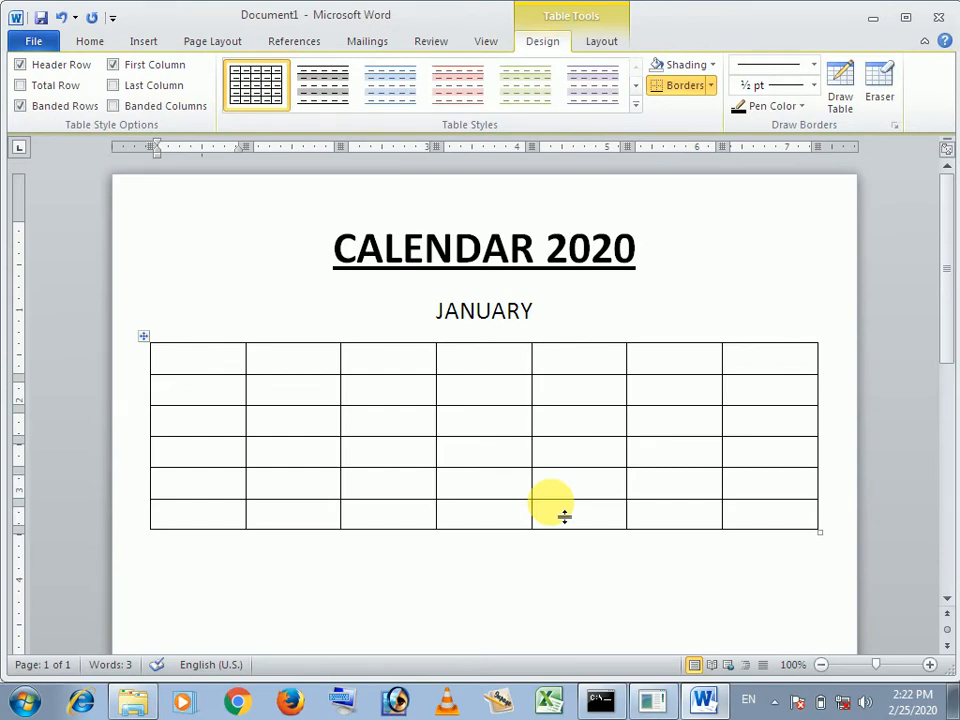
- Fill the table's first row with the weekday headings SUN, MON, TUE, WED, THU, FRI and SAT
text(SUN)
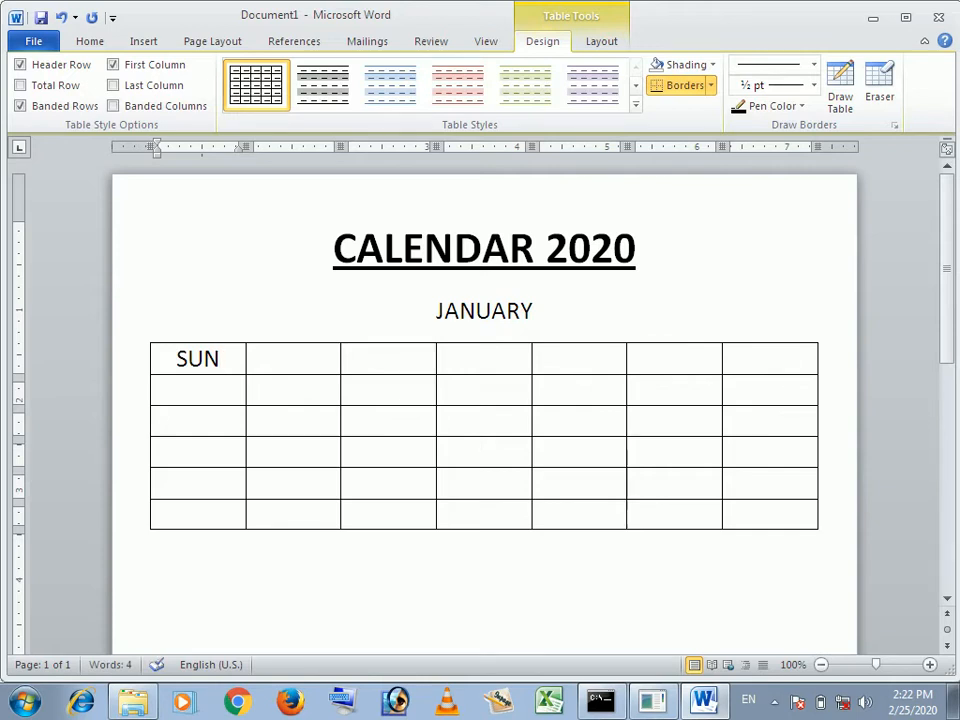
key(Tab)
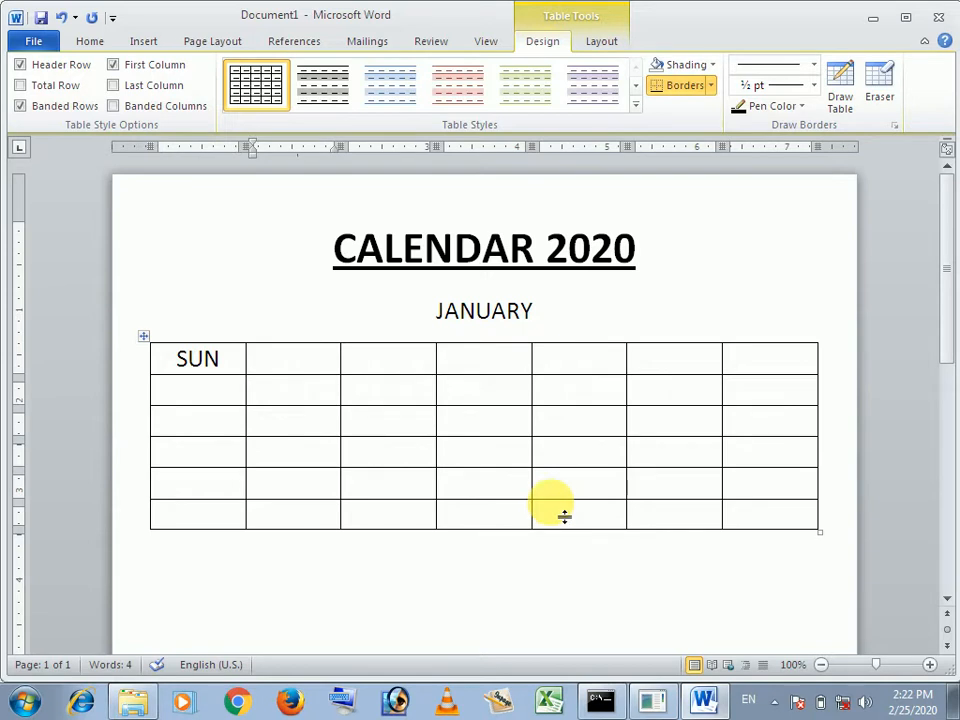
text(MON)
key(Tab)
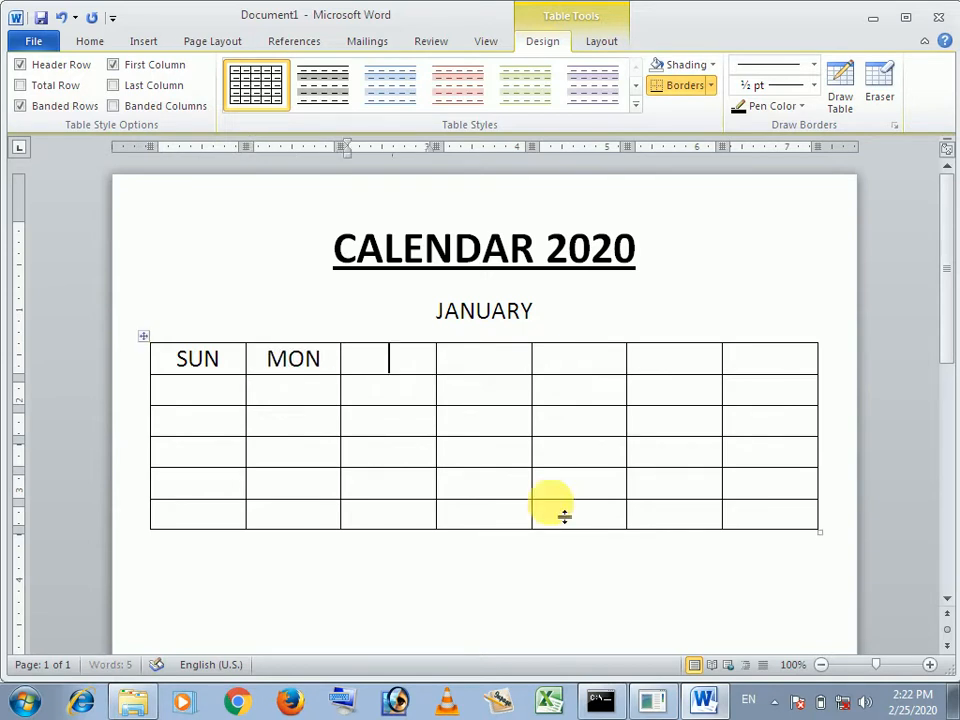
text(TUE)
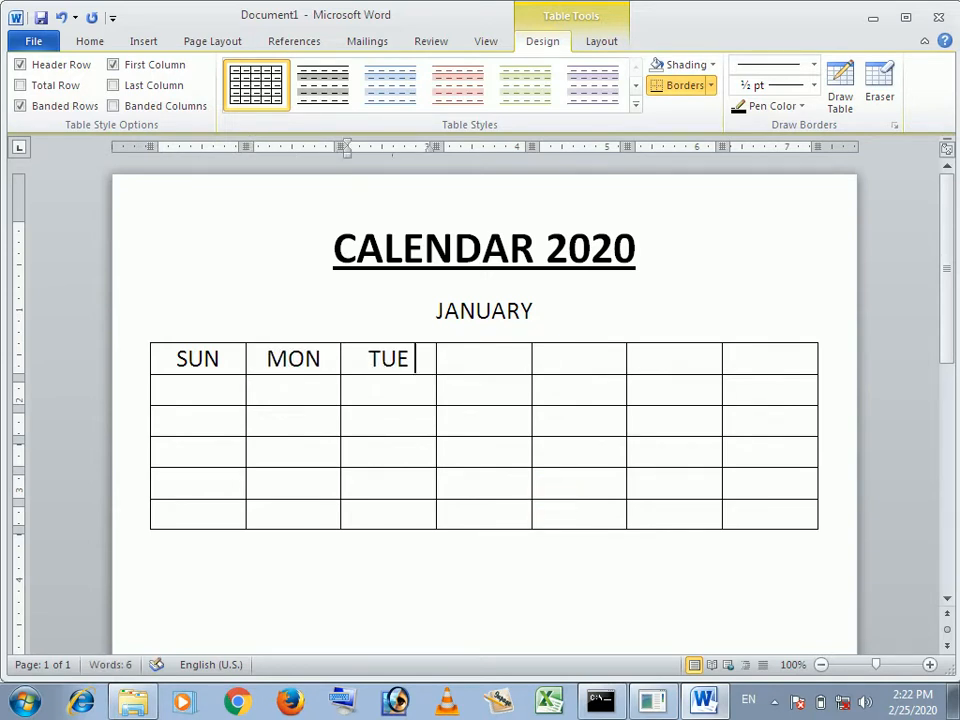
text( WED)
key(BackSpace)
key(BackSpace)
key(BackSpace)
key(BackSpace)
key(Tab)
text(WED)
key(Tab)
text(THU)
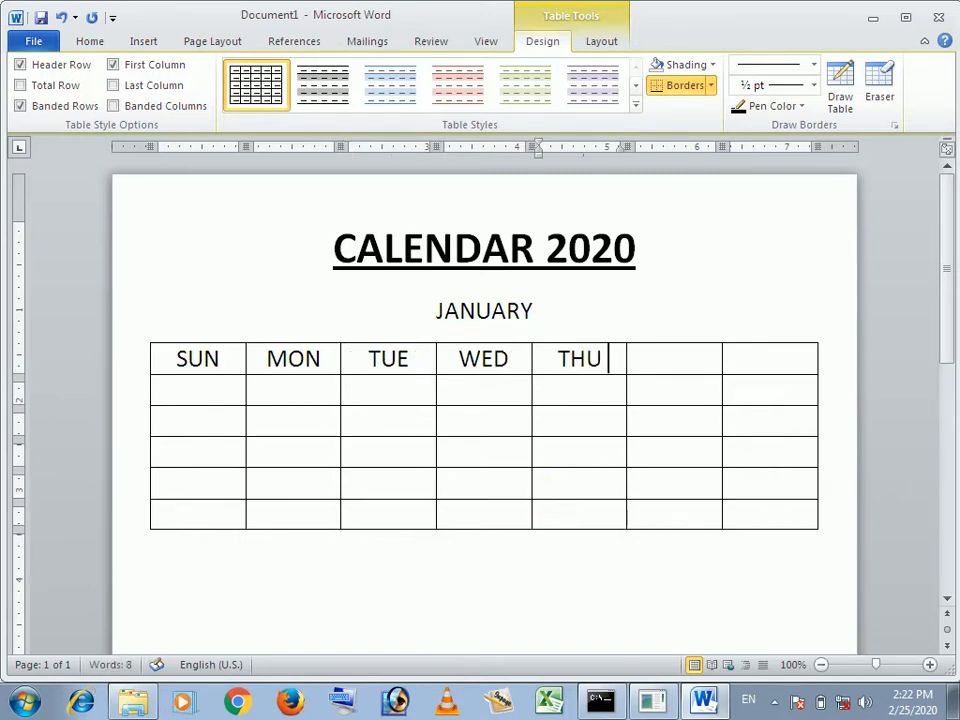
key(Tab)
text(FRI)
key(Tab)
text(SAT)
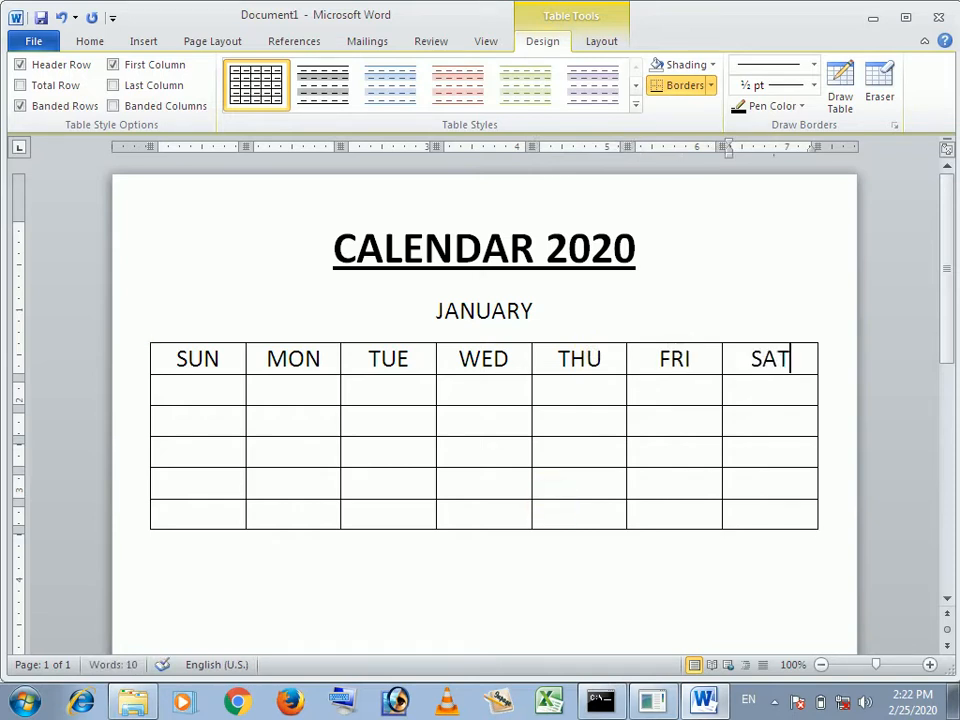
key(Down)
key(Left)
key(Left)
key(Left)
key(Left)
key(Left)
key(Left)
key(Left)
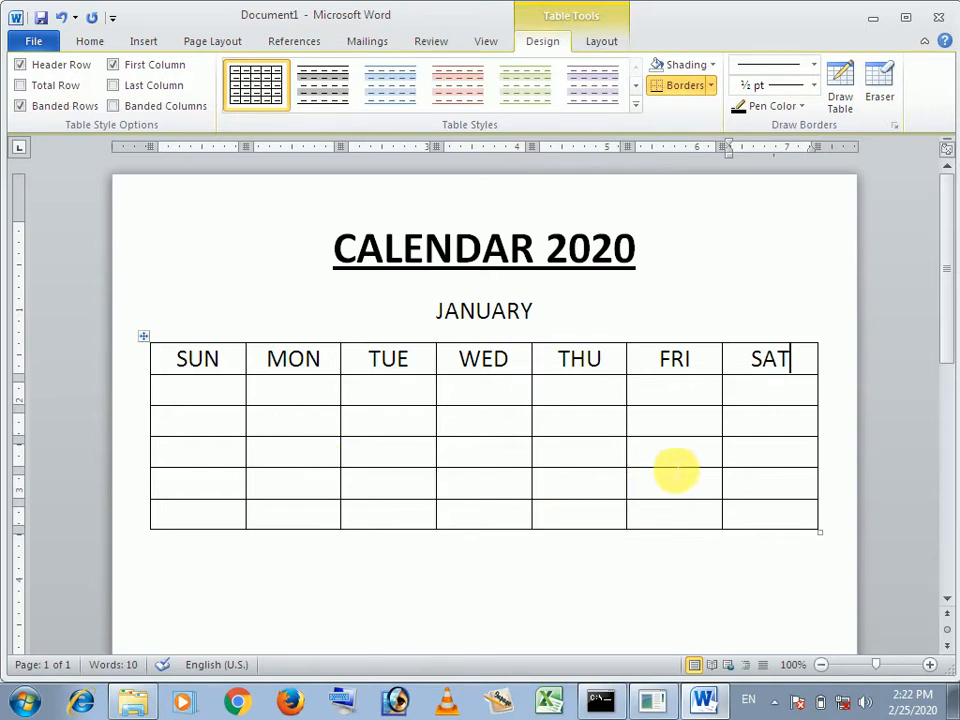
click(745, 400)
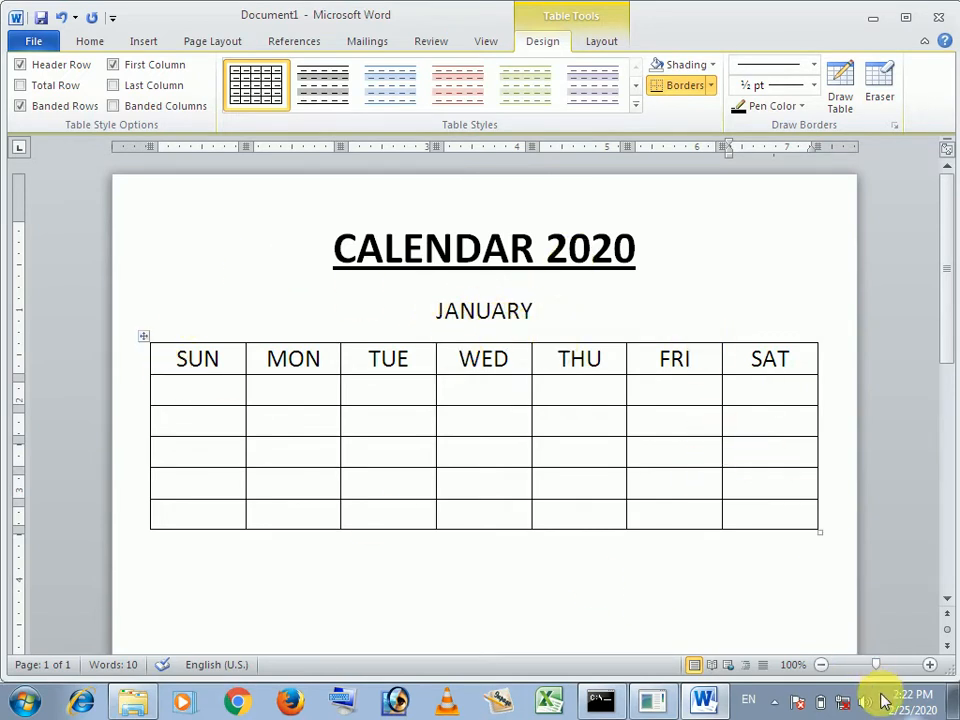
- Check January 2020 in the system calendar and enter dates 1 to 4 from WED to SAT in the row below the weekdays
click(912, 708)
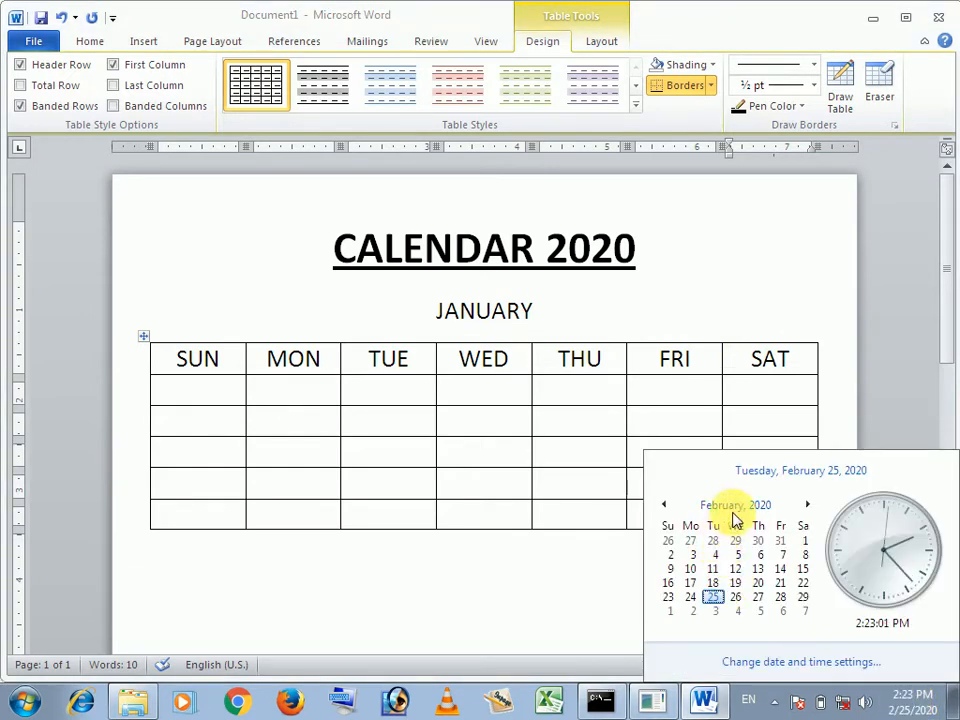
click(922, 707)
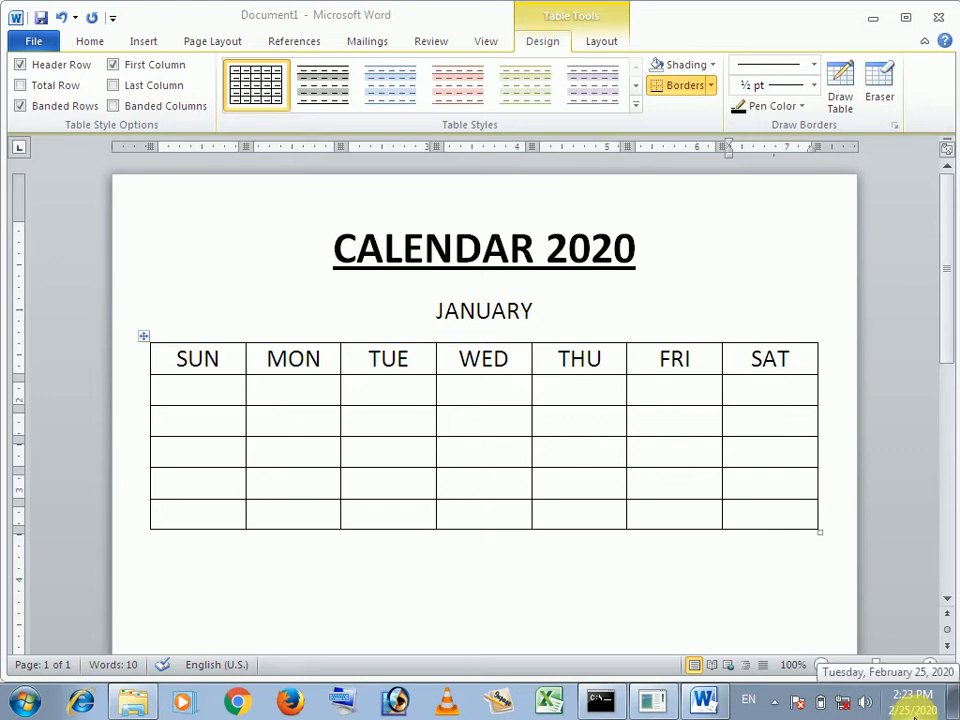
click(916, 700)
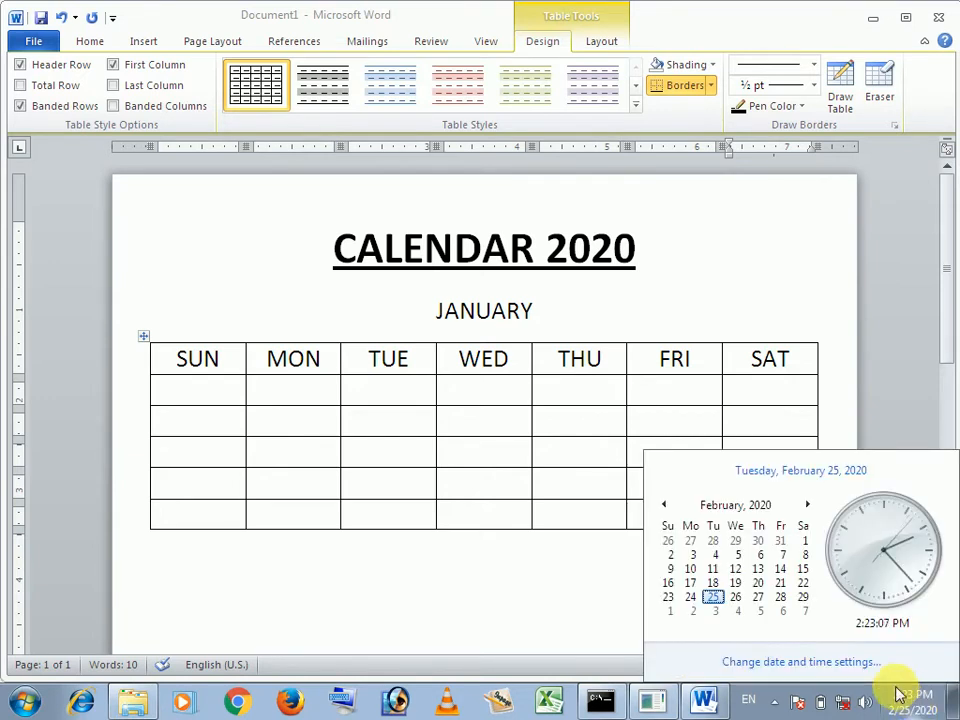
click(666, 505)
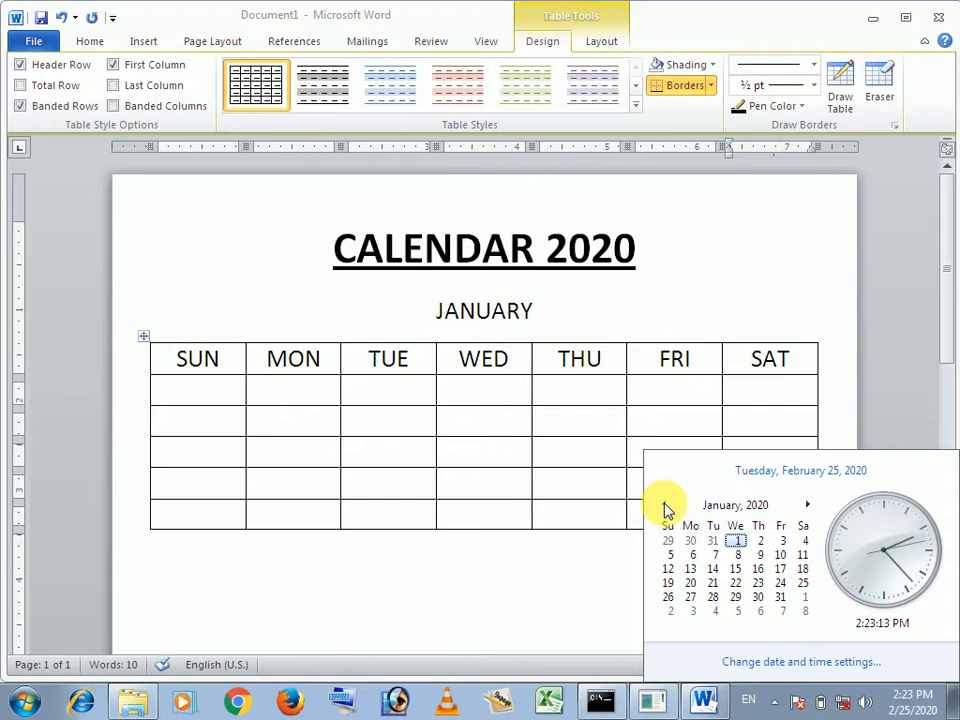
click(516, 398)
click(512, 396)
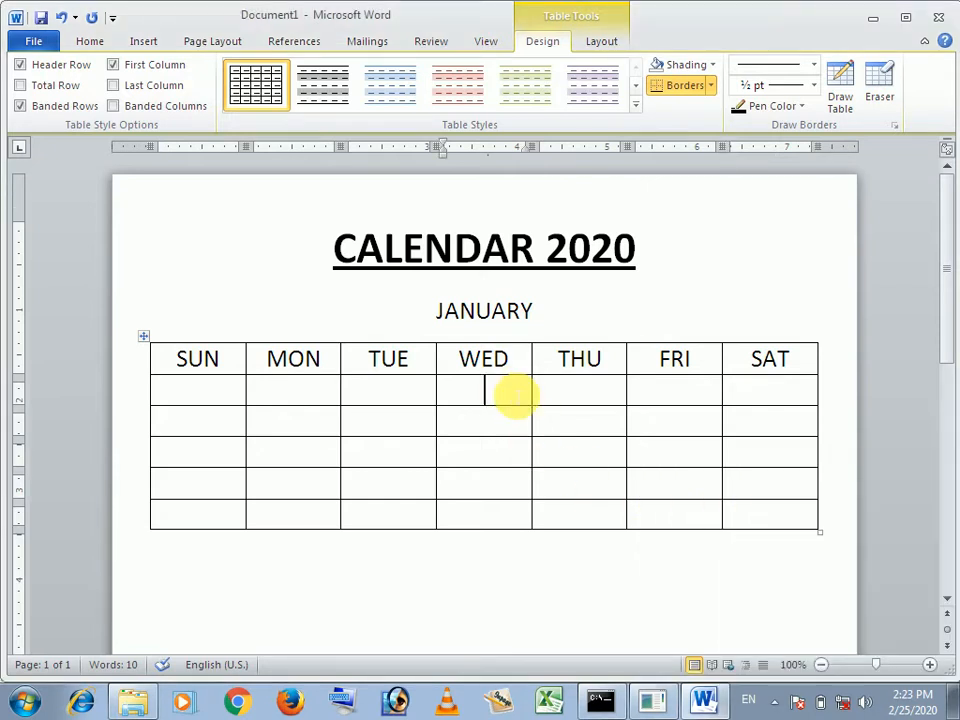
text(1)
key(Tab)
text(2)
key(Tab)
text(3)
key(Tab)
text(4)
key(Tab)
- Enter dates 5 to 11 from SUN to SAT in the second week's row of the table
text(5)
key(Tab)
text(5)
key(BackSpace)
key(Tab)
text(7)
key(Tab)
text(8)
key(Tab)
text(9)
key(Tab)
text(10)
key(Tab)
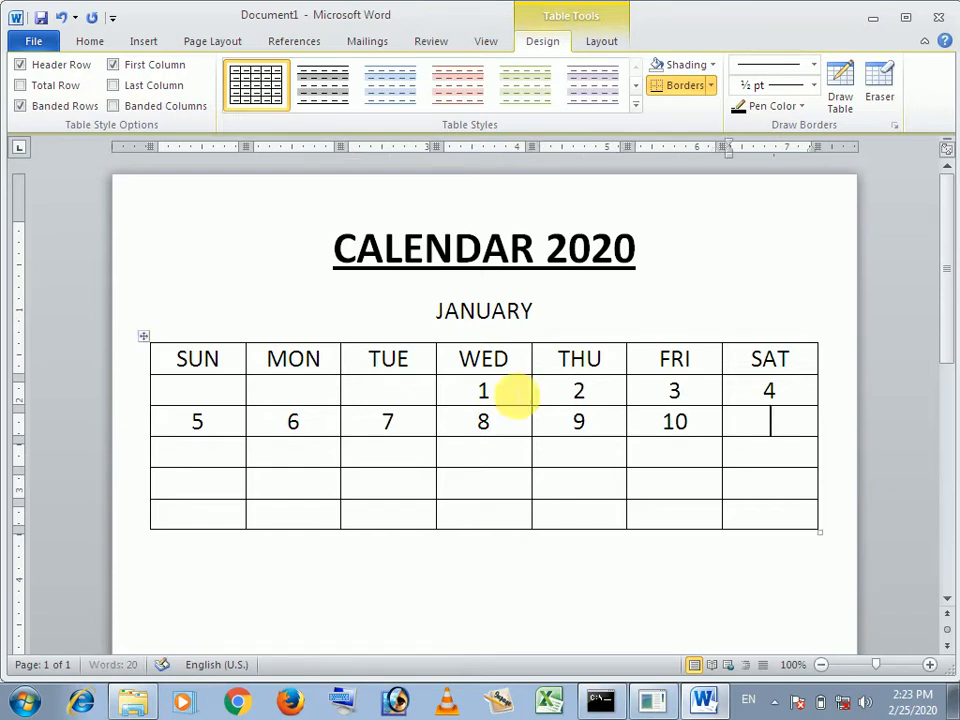
text(11)
key(Tab)
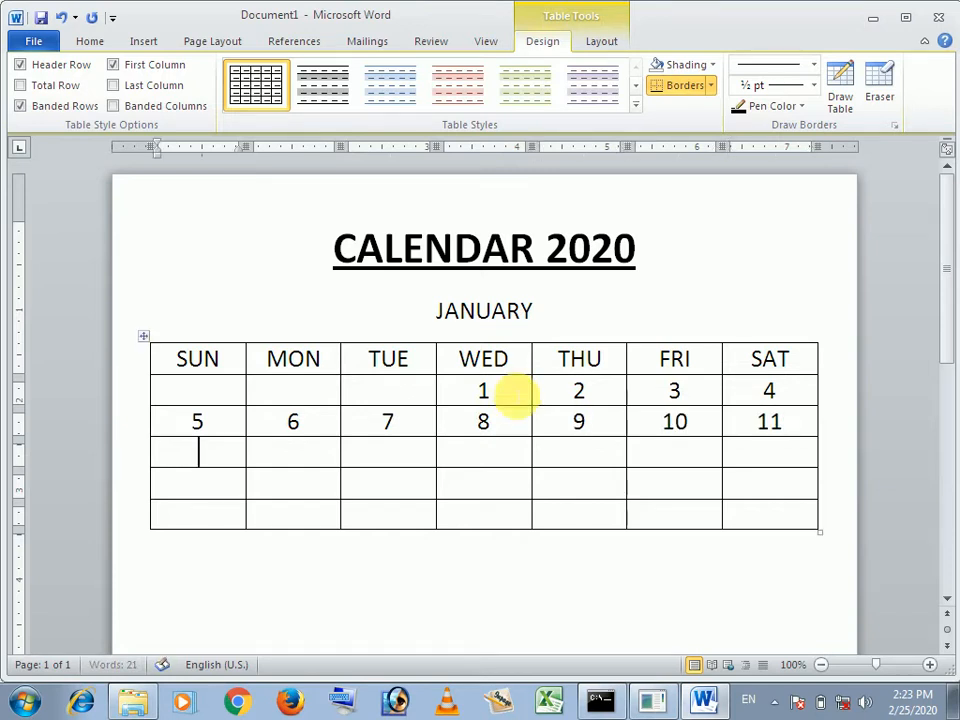
- Enter 12, 13, 14, 15, 16, 7 and 18 from SUN to SAT in January's third week row, and 9 under SUN in the row below
text(12)
key(Tab)
text(13)
key(Tab)
text(14)
key(Tab)
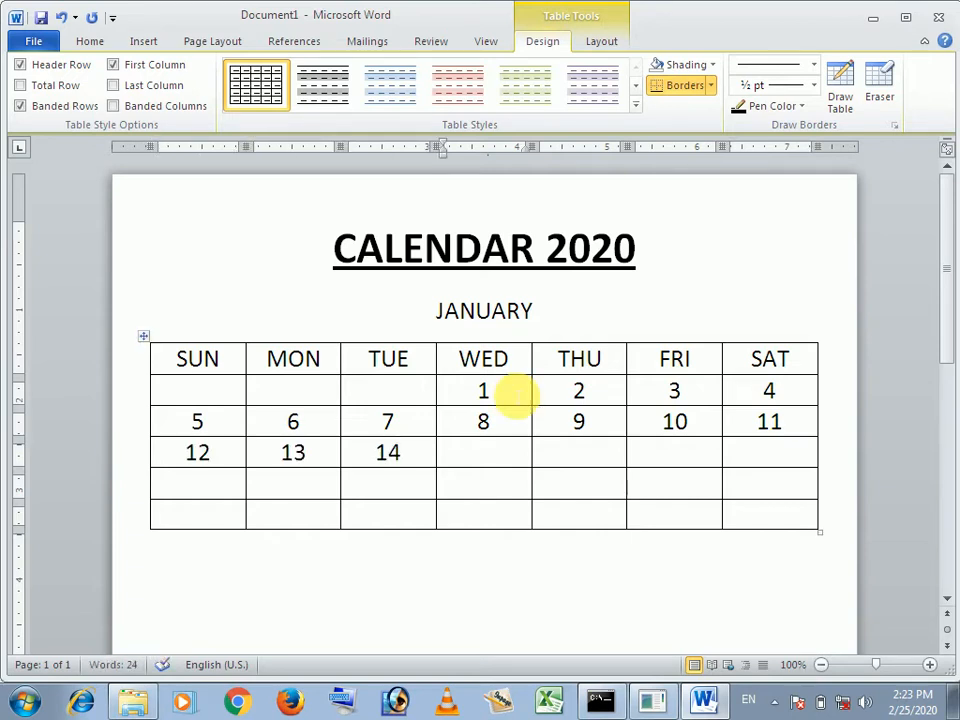
text(15)
key(Tab)
text(16)
key(Tab)
text(7)
key(Tab)
text(18)
key(Tab)
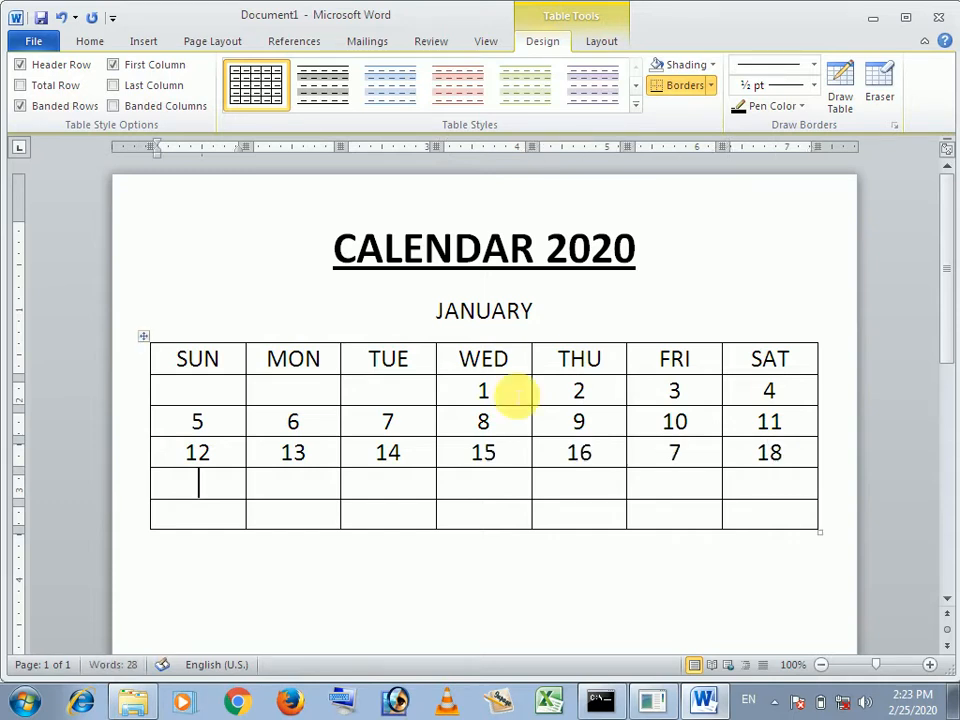
text(9)
- Correct the FRI date in January's third week row to 17
key(Right)
key(Right)
key(Right)
key(Right)
key(Right)
key(Right)
key(Right)
key(Right)
key(Right)
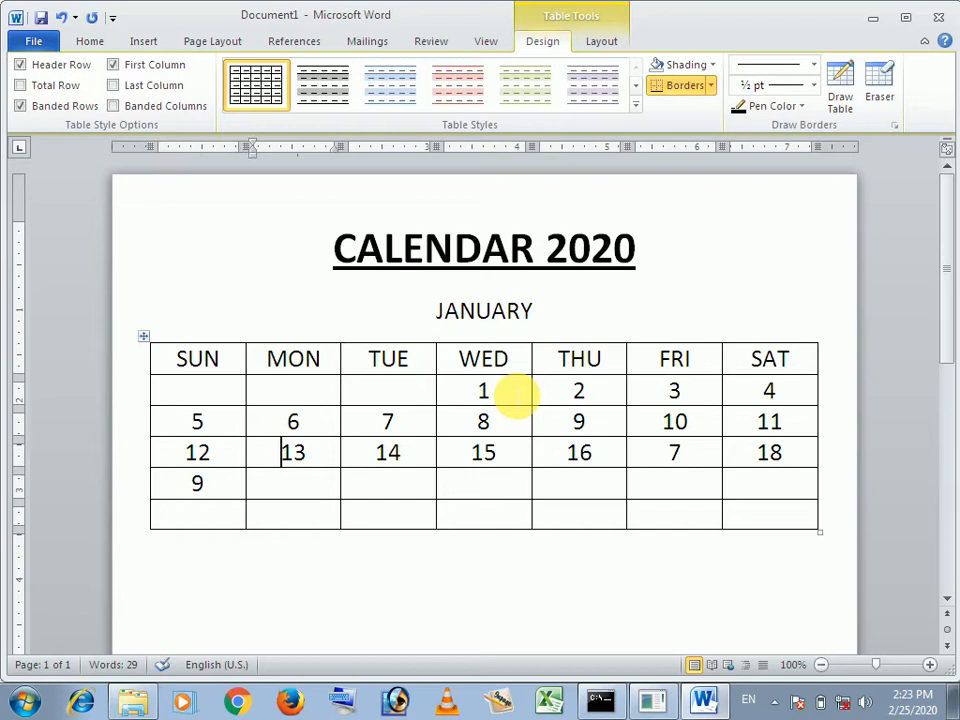
key(Right)
key(Right)
key(Right)
key(Right)
text(1)
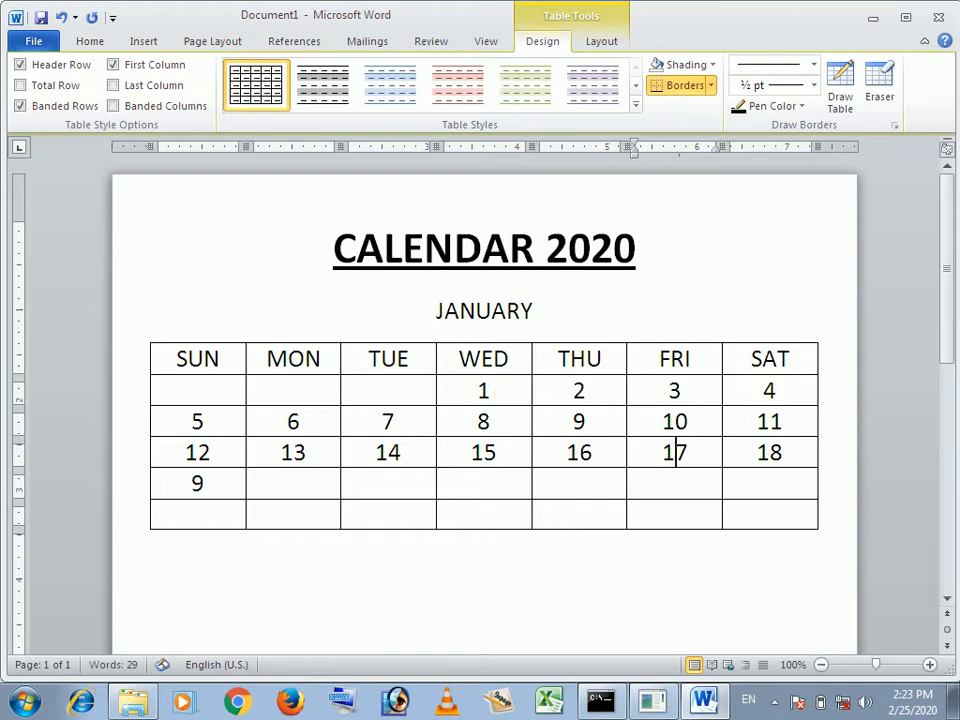
- Correct the SUN date in January's fourth week row to 19
key(Down)
key(Left)
key(Left)
key(Left)
key(Left)
key(Left)
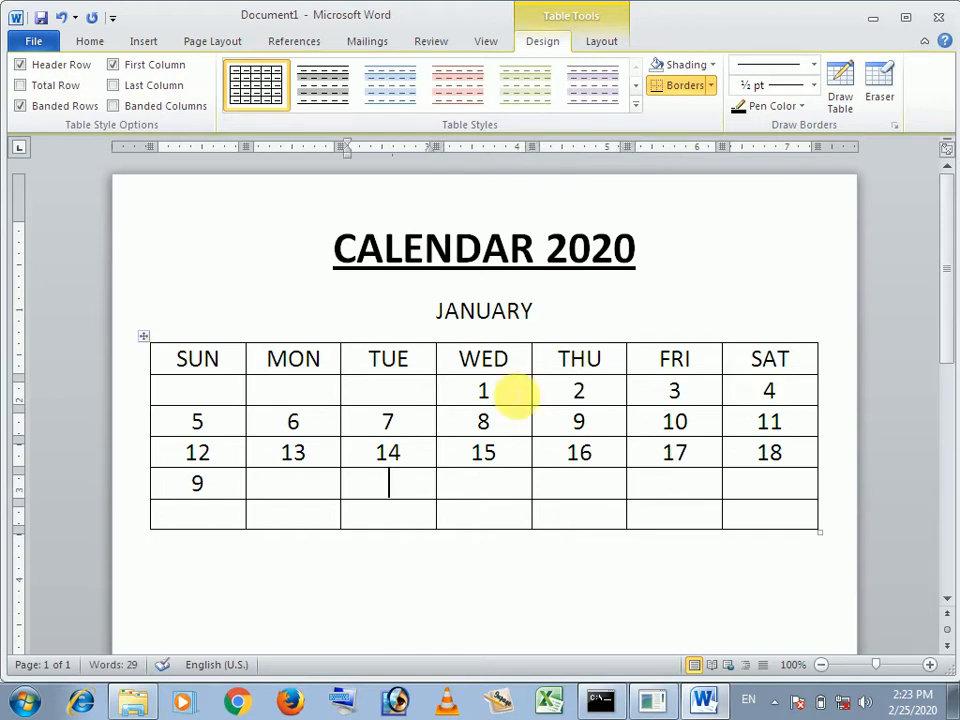
key(BackSpace)
text(1)
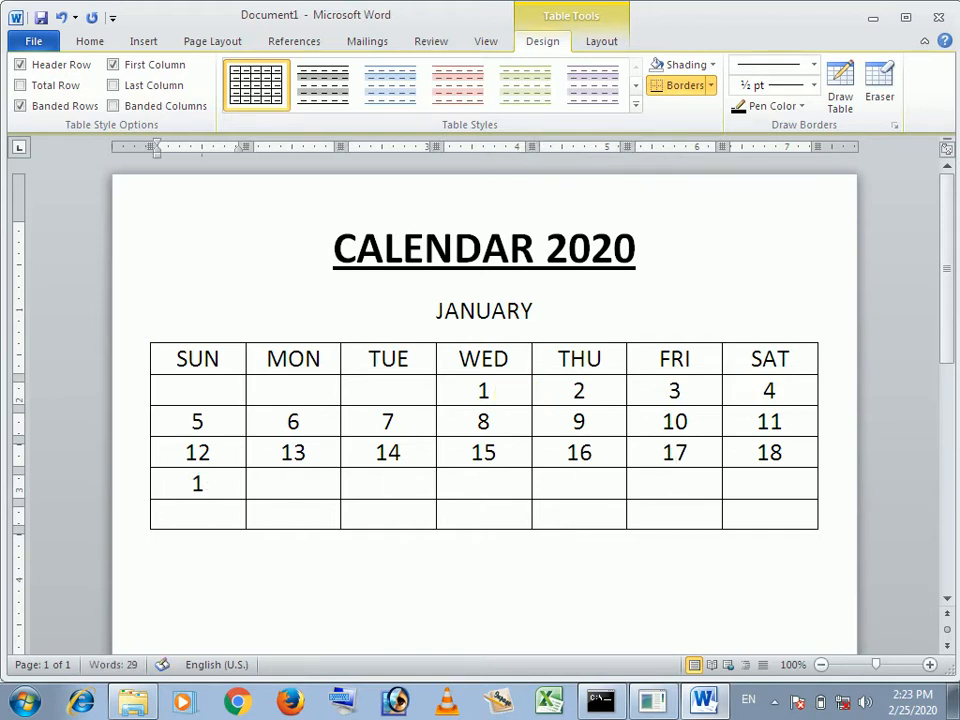
text(9)
key(Tab)
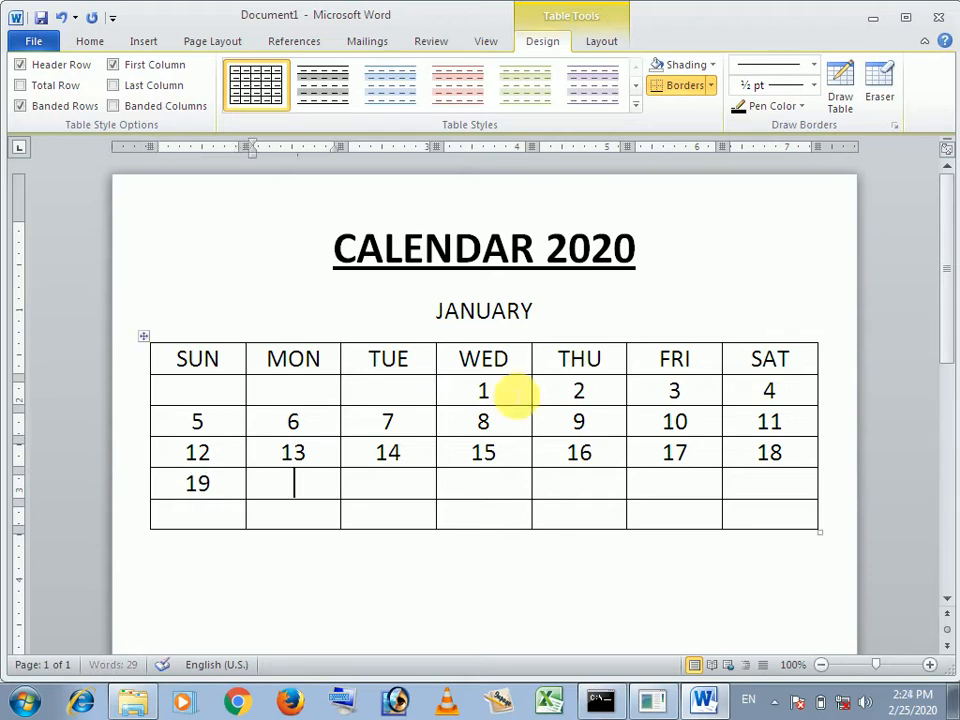
- Enter dates 20 to 25 from MON to SAT in January's fourth week row
text(20)
key(Tab)
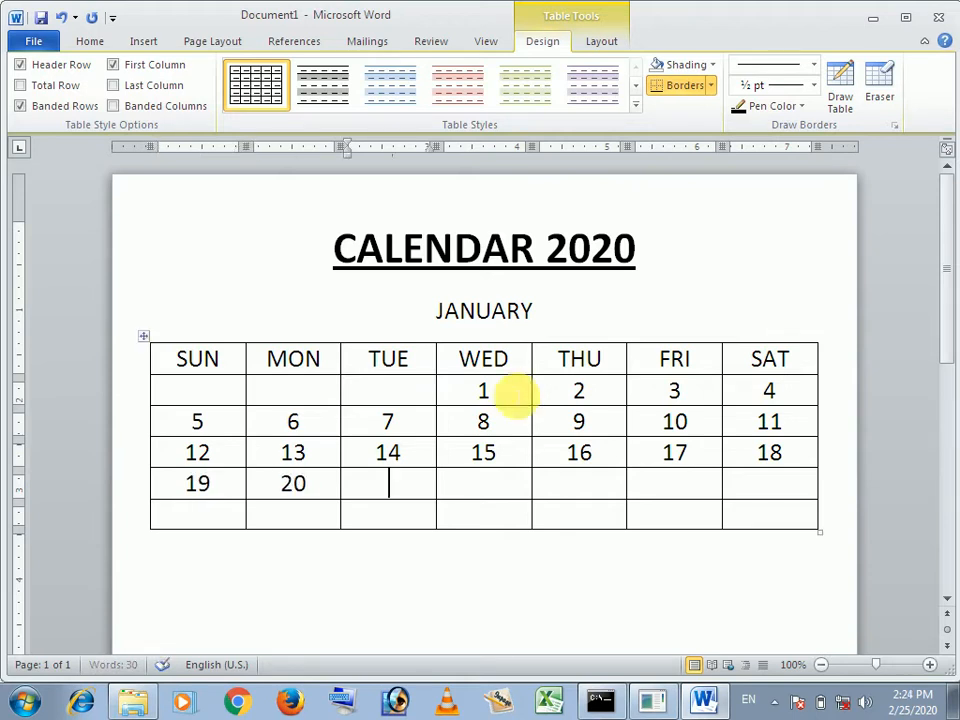
text(21)
key(Tab)
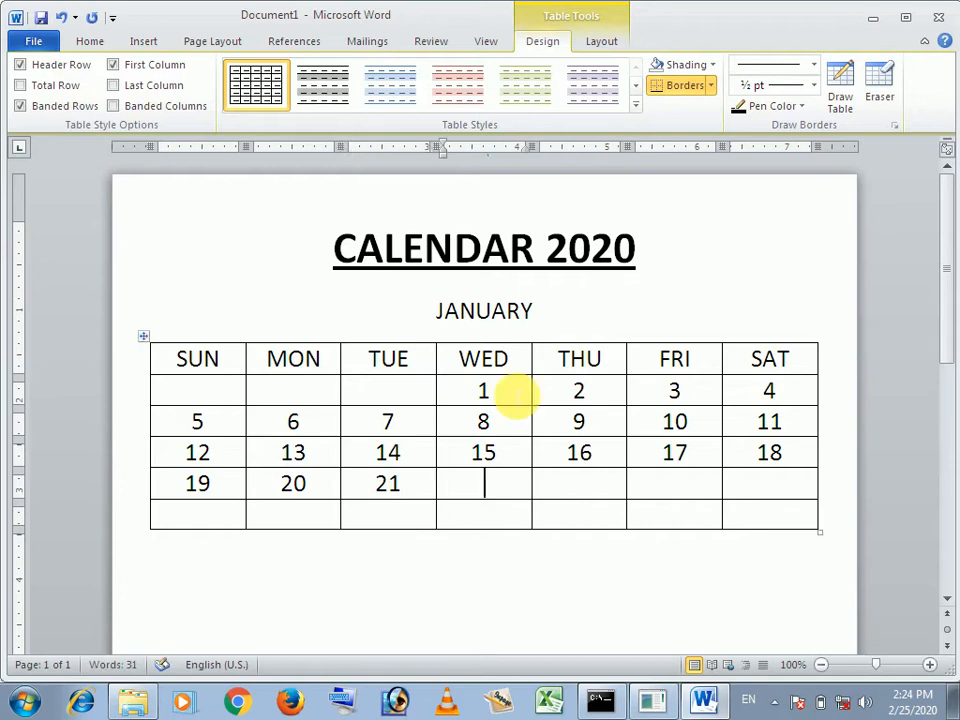
text(22)
key(Tab)
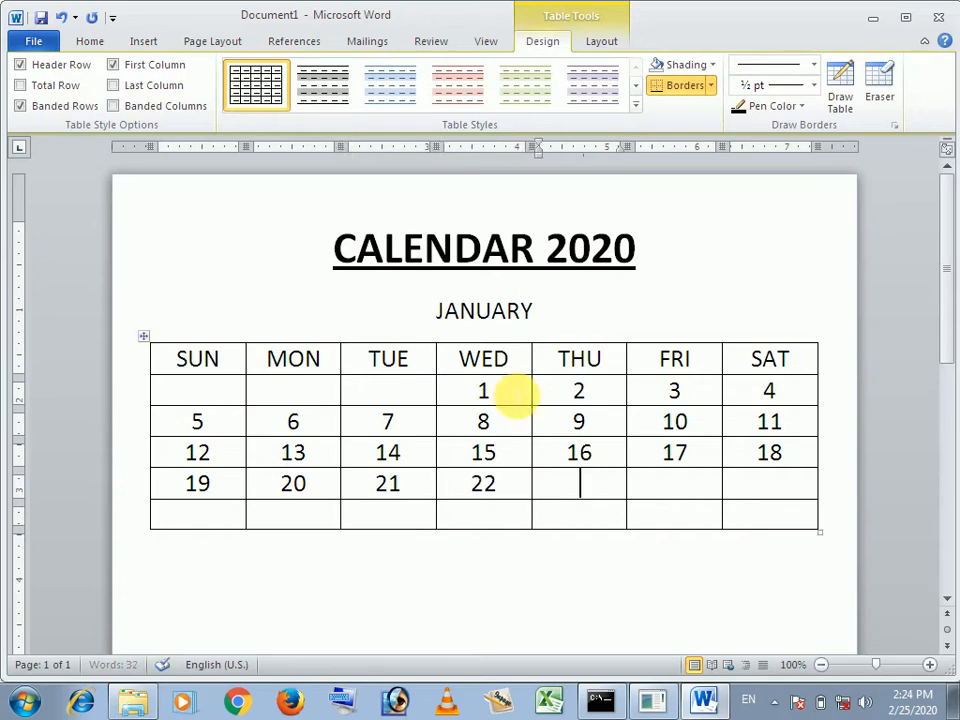
text(23)
key(Tab)
text(24)
key(Tab)
text(25)
key(Tab)
- Enter dates 26 to 31 from SUN to FRI in the last row of the January table
text(26)
key(Tab)
text(27)
key(Tab)
text(2)
text(8)
key(Tab)
text(29)
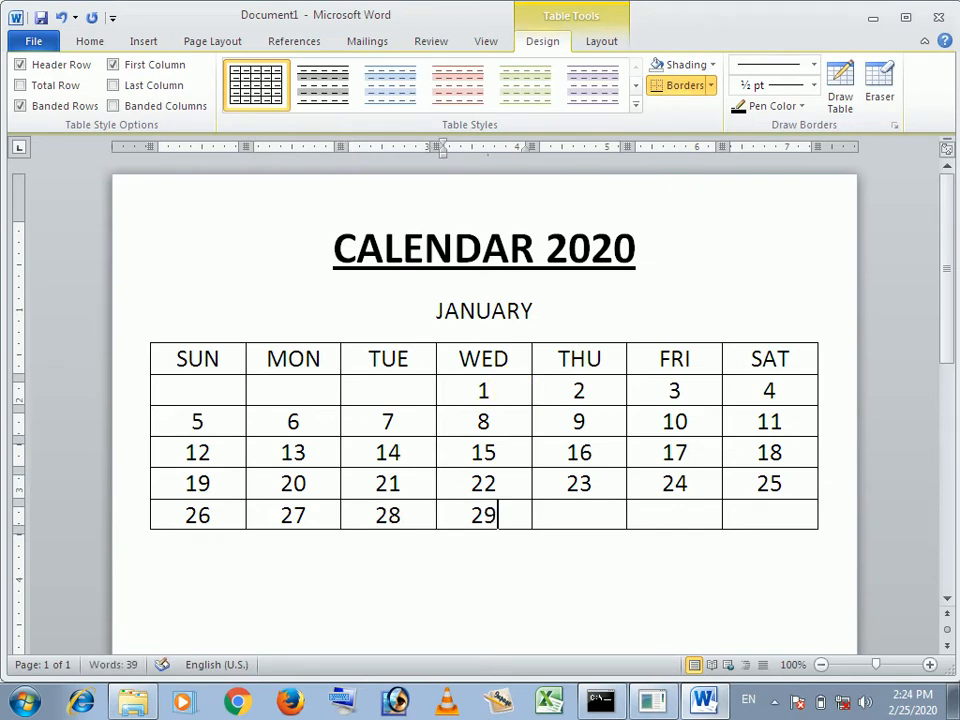
key(Tab)
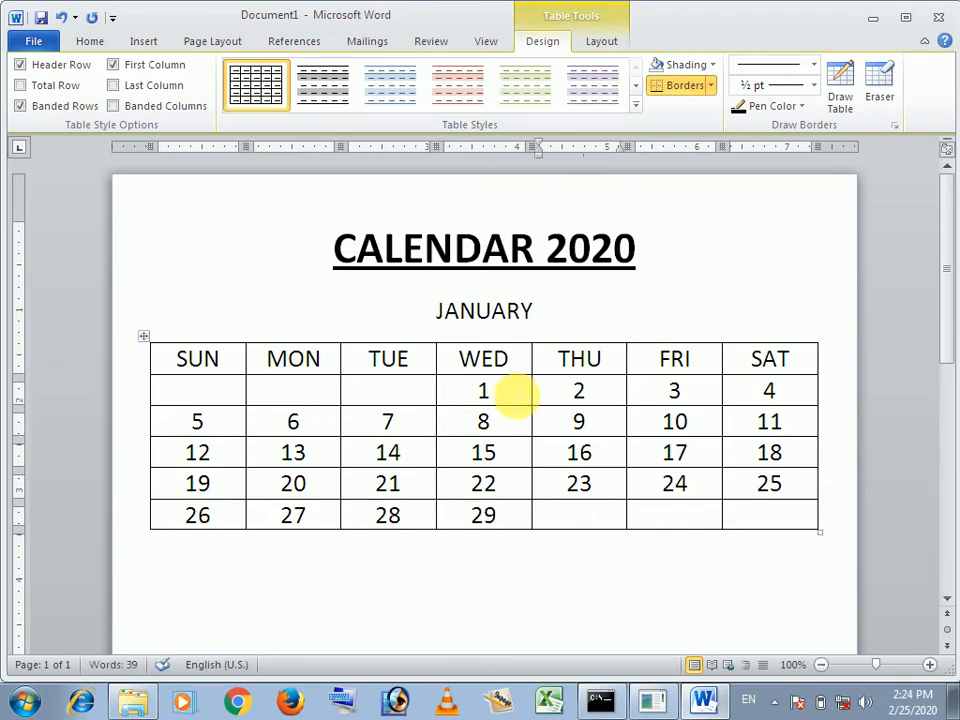
text(30)
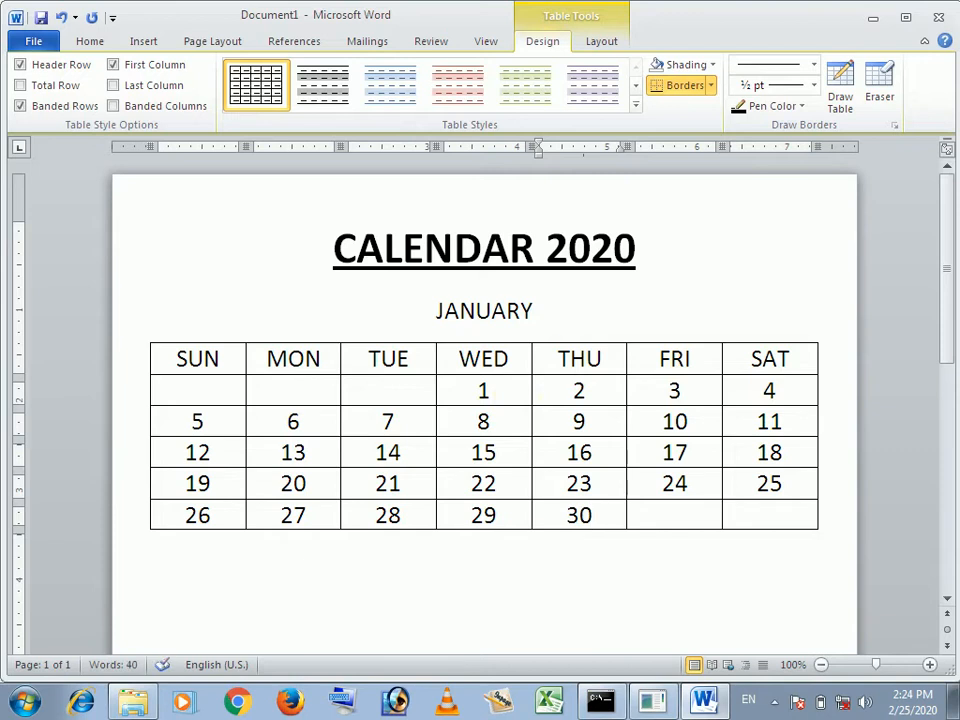
key(Tab)
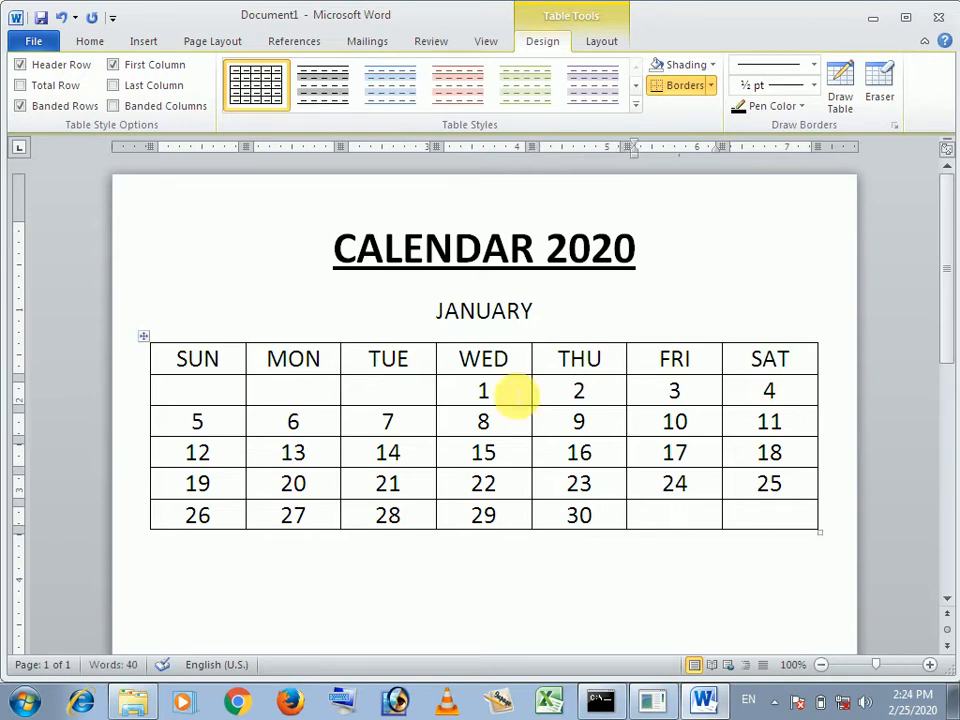
text(31)
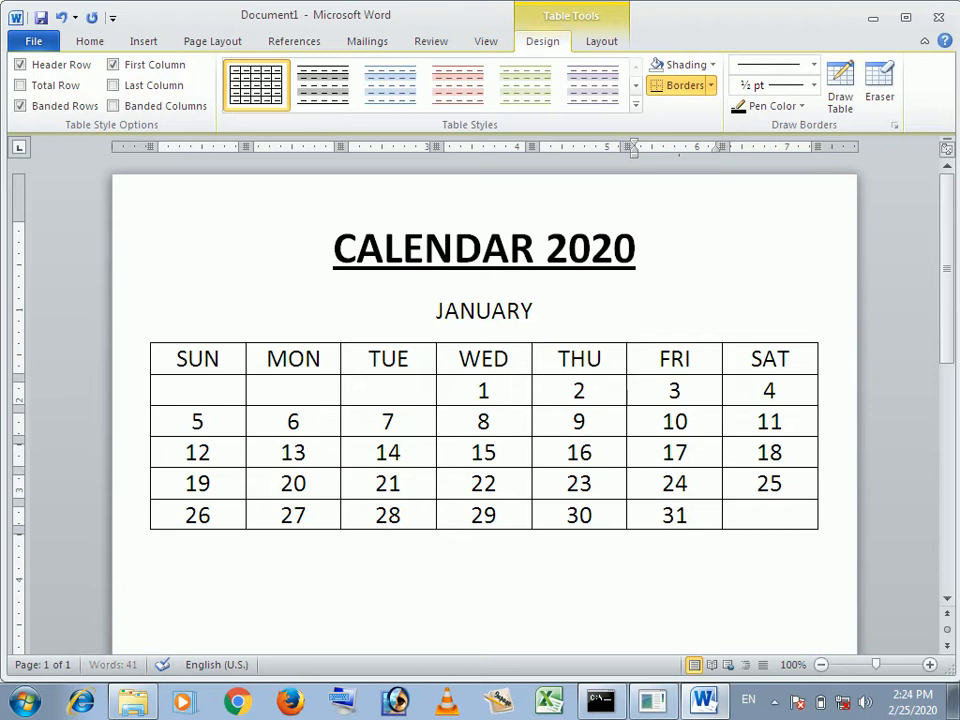
- Check on which weekday January 2020 ends in the system calendar
click(915, 700)
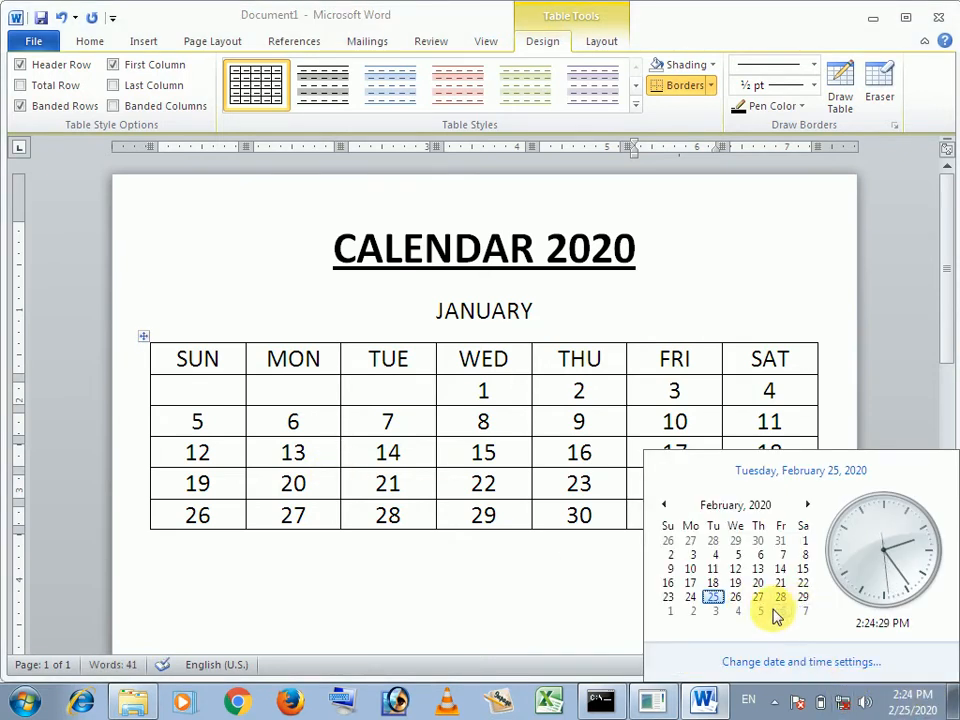
click(662, 506)
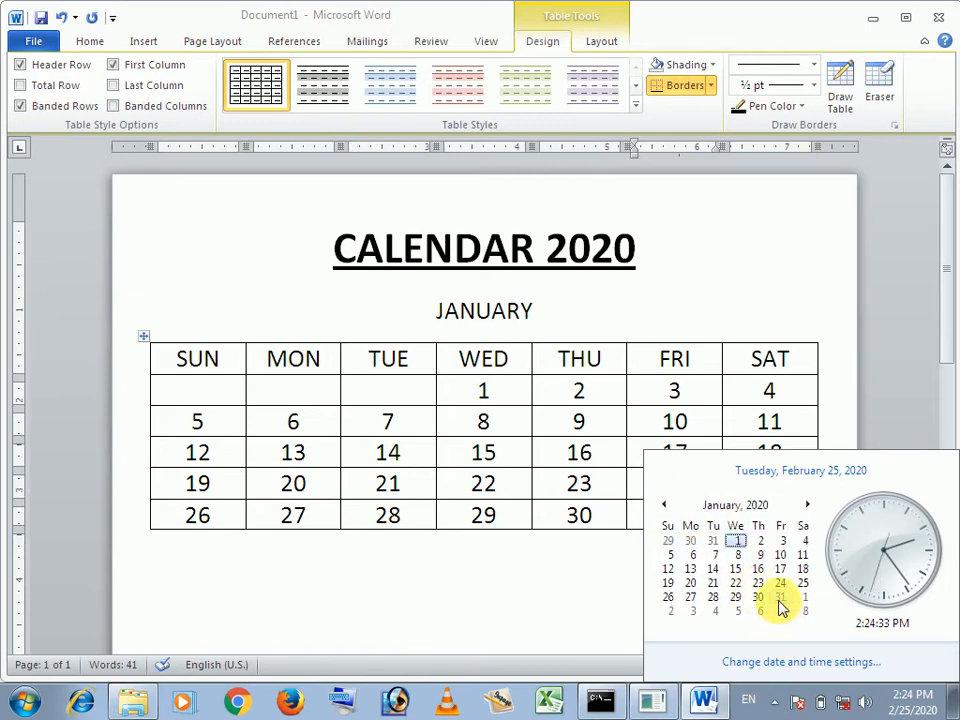
click(715, 528)
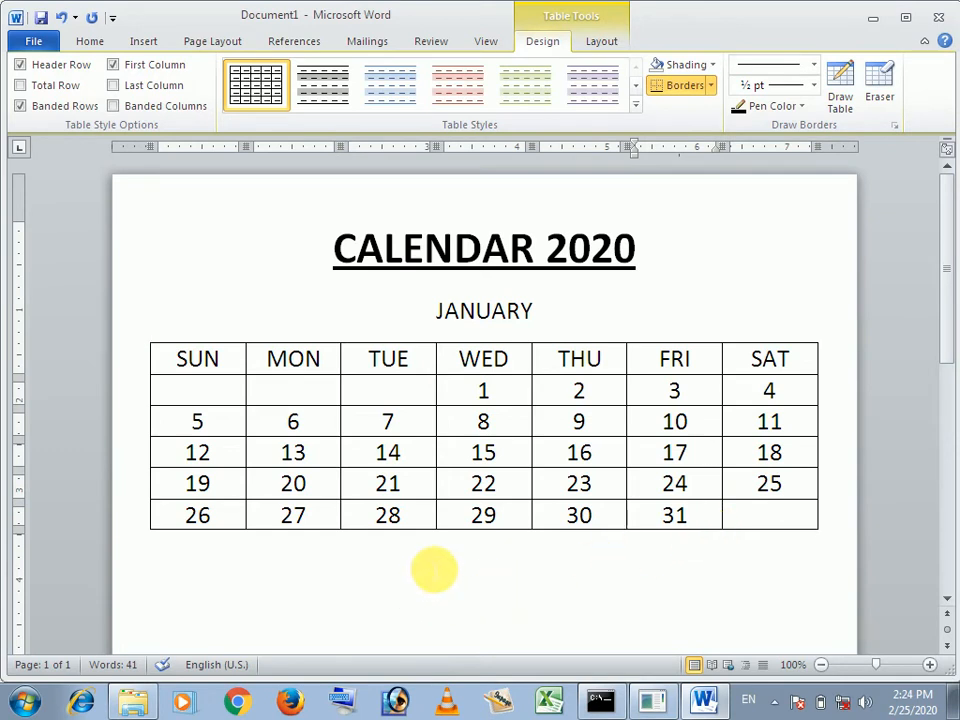
- Add the heading FEBRUARY below the January table, followed by a new line
click(435, 568)
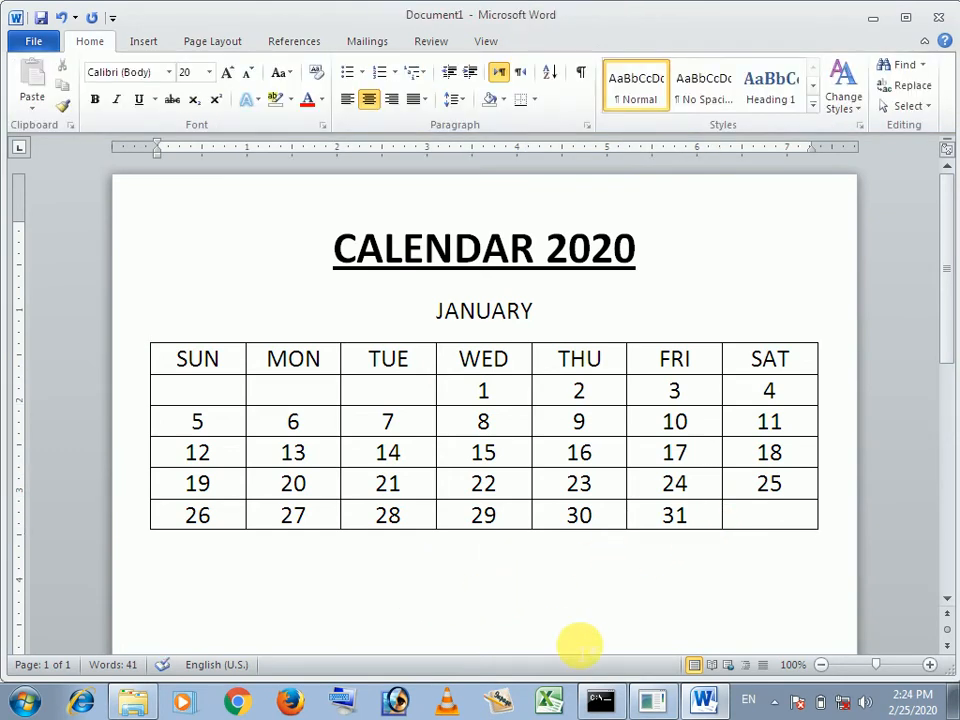
text(FEBRUA)
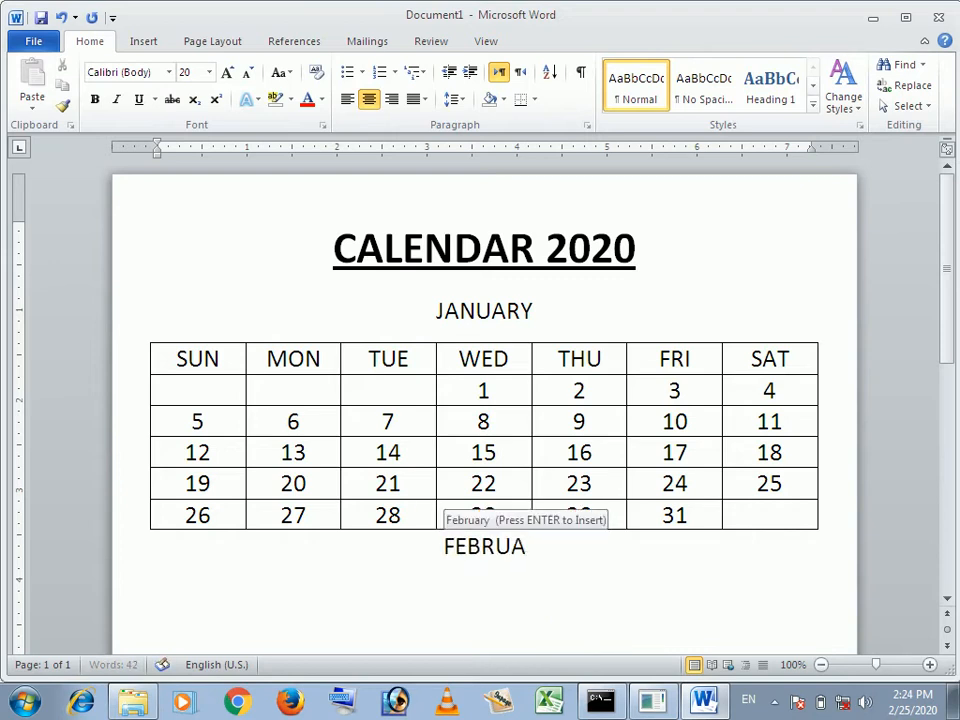
key(Return)
key(Return)
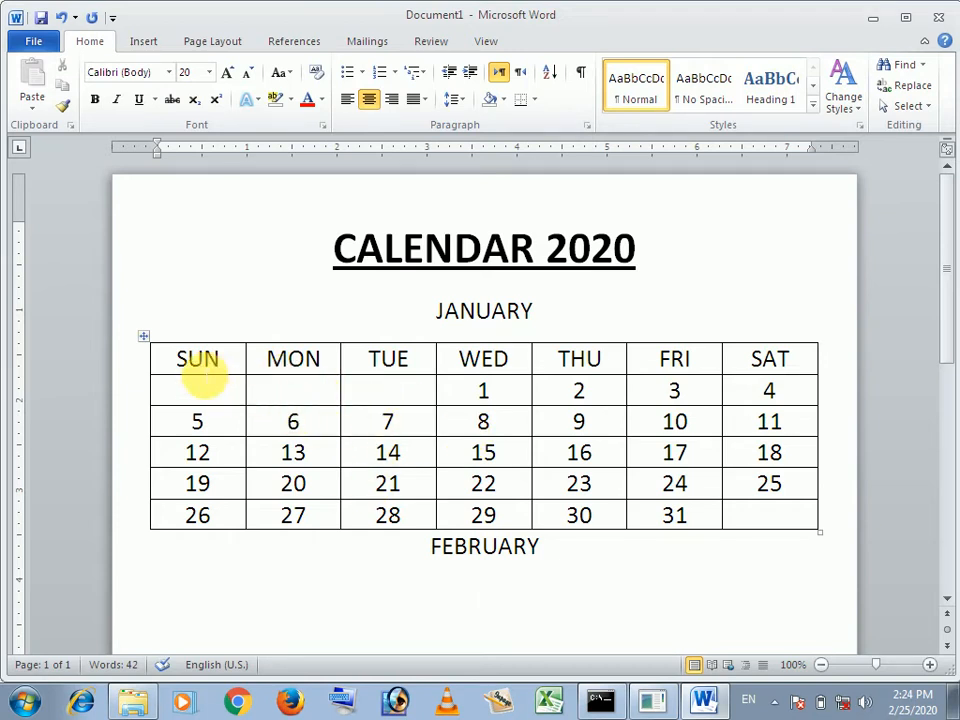
- Copy the whole January table and paste it below the FEBRUARY heading
click(146, 339)
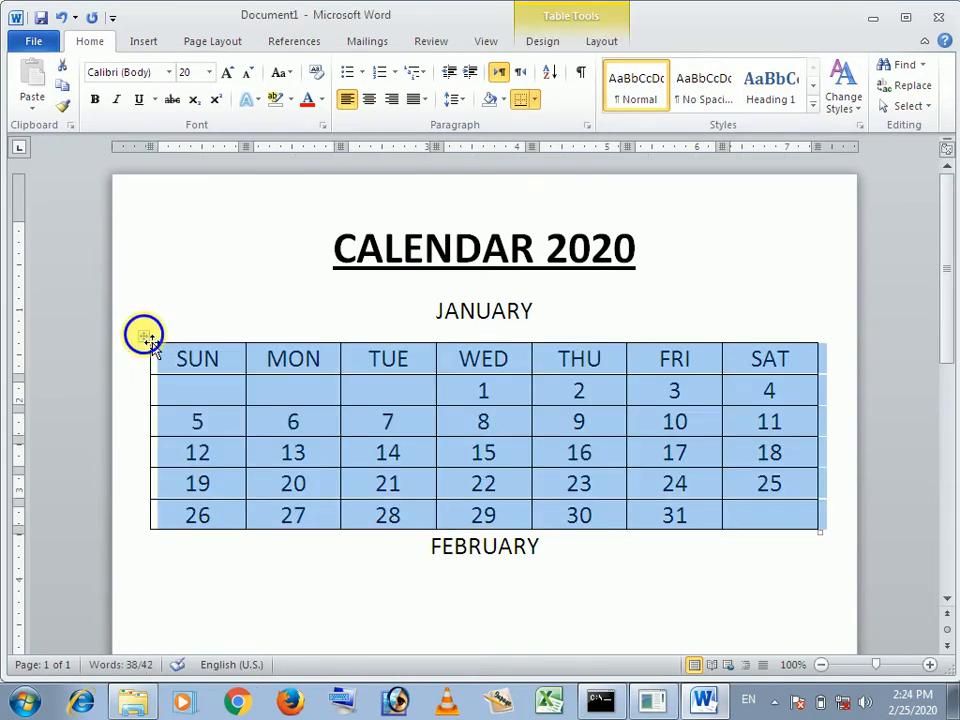
right_click(145, 337)
click(188, 372)
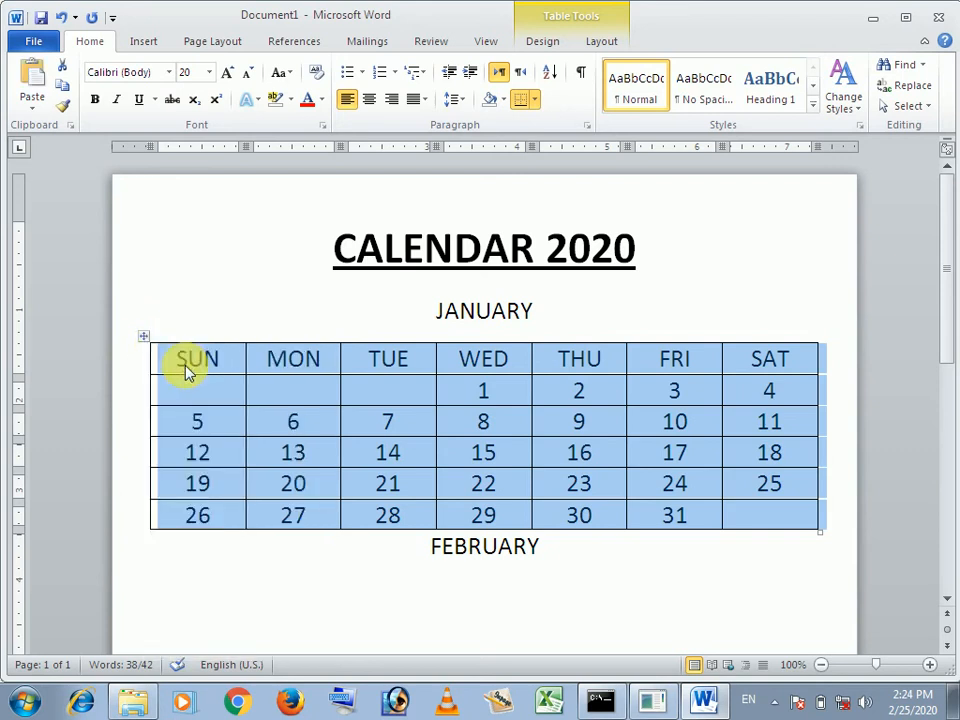
click(450, 591)
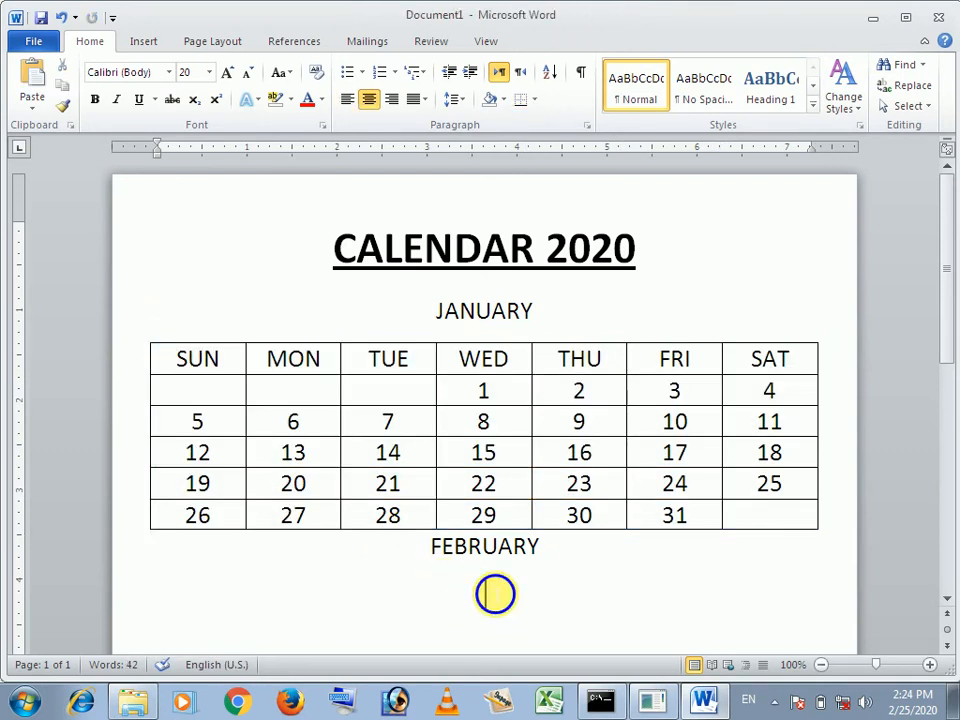
right_click(495, 576)
click(528, 352)
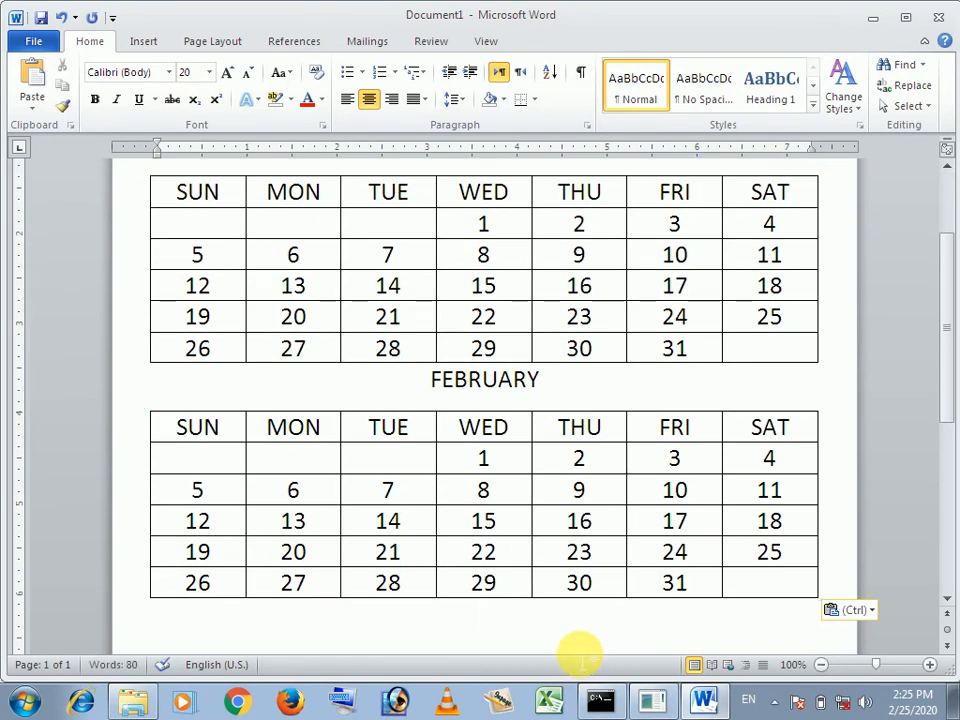
- Clear all dates below the weekday headings in the February table and enter 1 under SAT in the first date row
drag(780, 552, 184, 465)
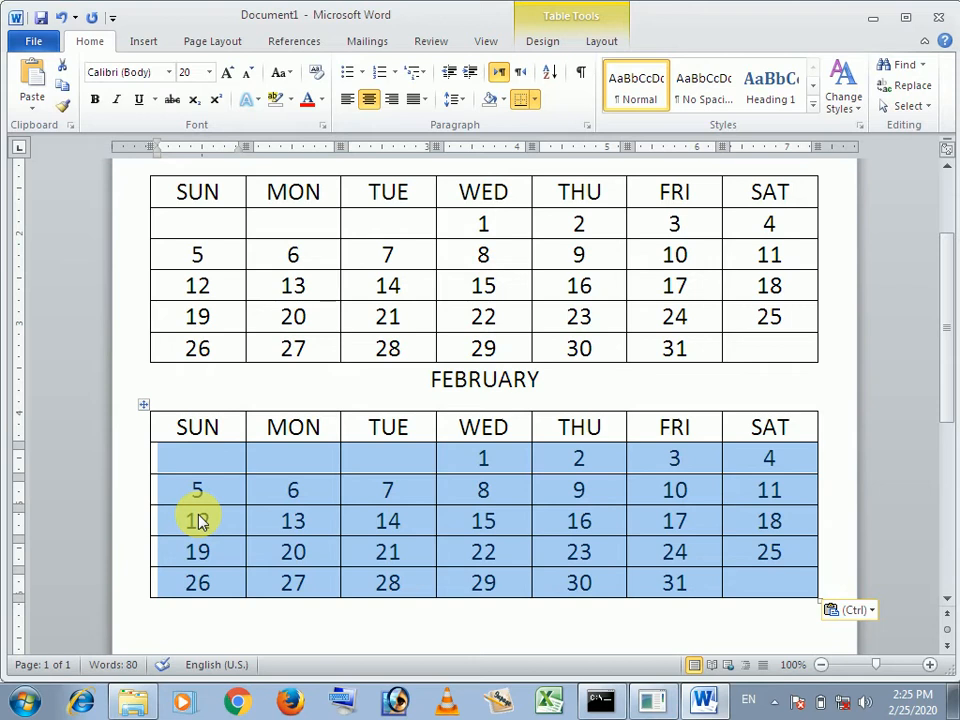
key(Delete)
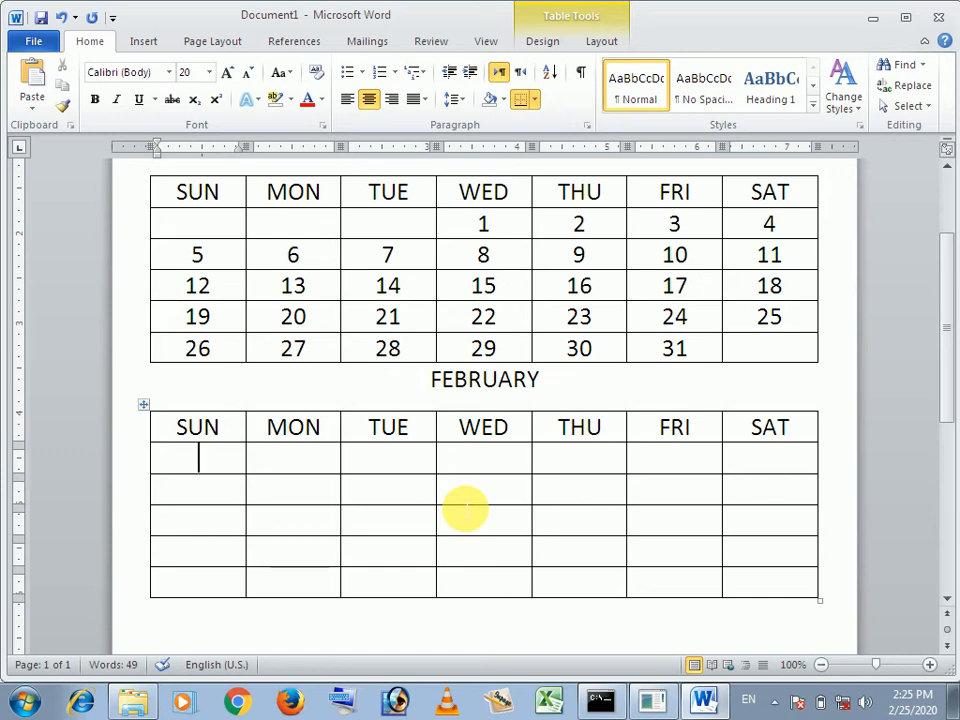
click(782, 455)
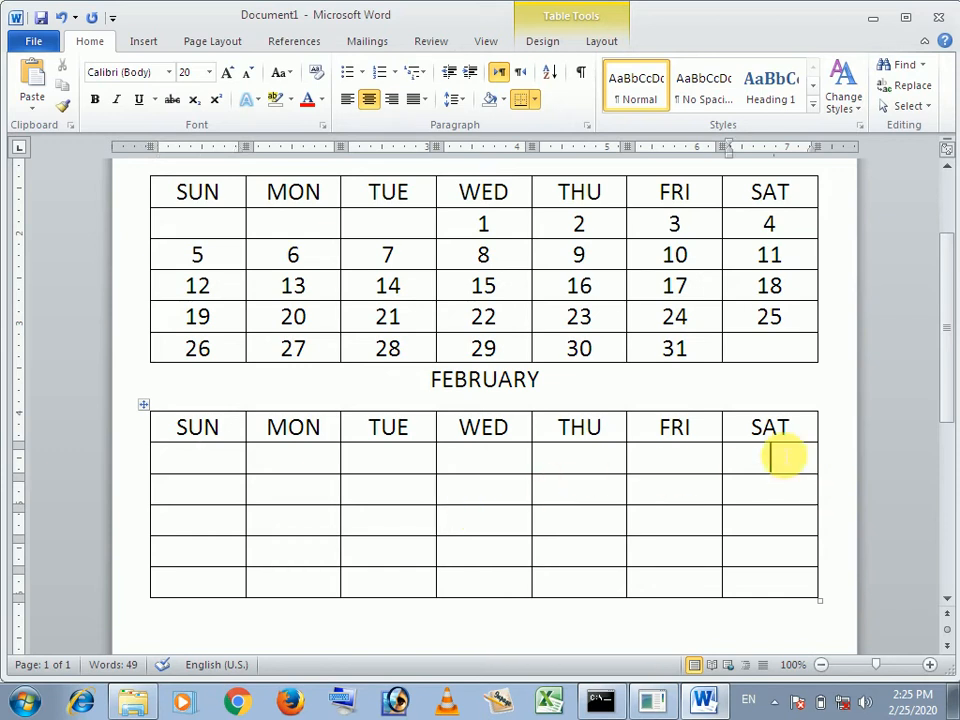
text(1)
key(Tab)
- Enter dates 2 to 8 from SUN to SAT in February's second week row, and 9 under SUN in the row below
text(2)
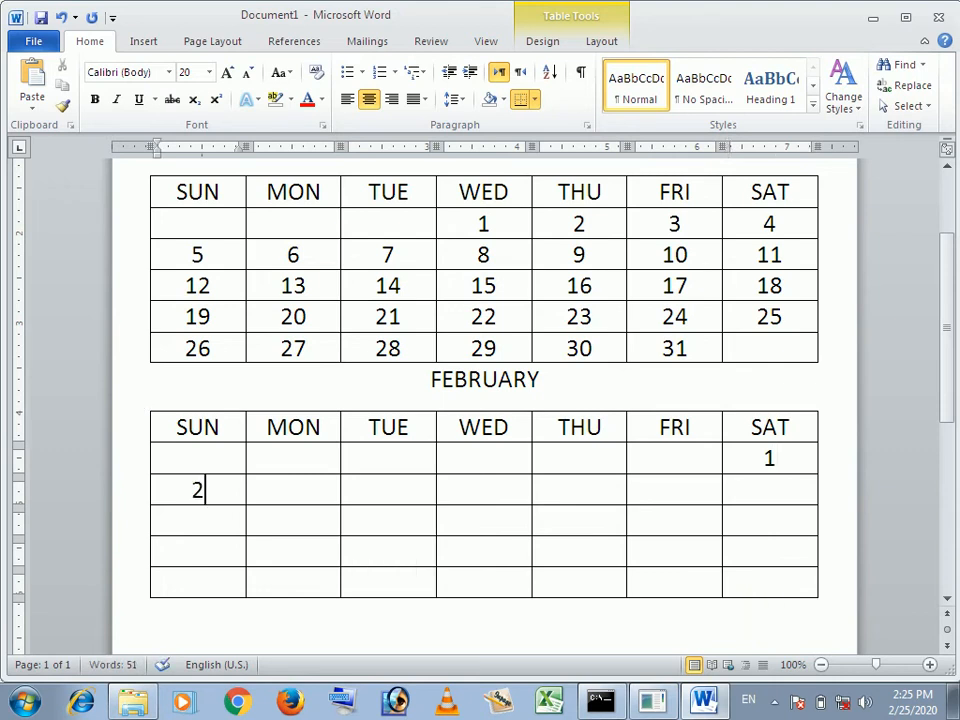
key(Tab)
text(3)
key(Tab)
text(4)
key(Tab)
text(5)
key(Tab)
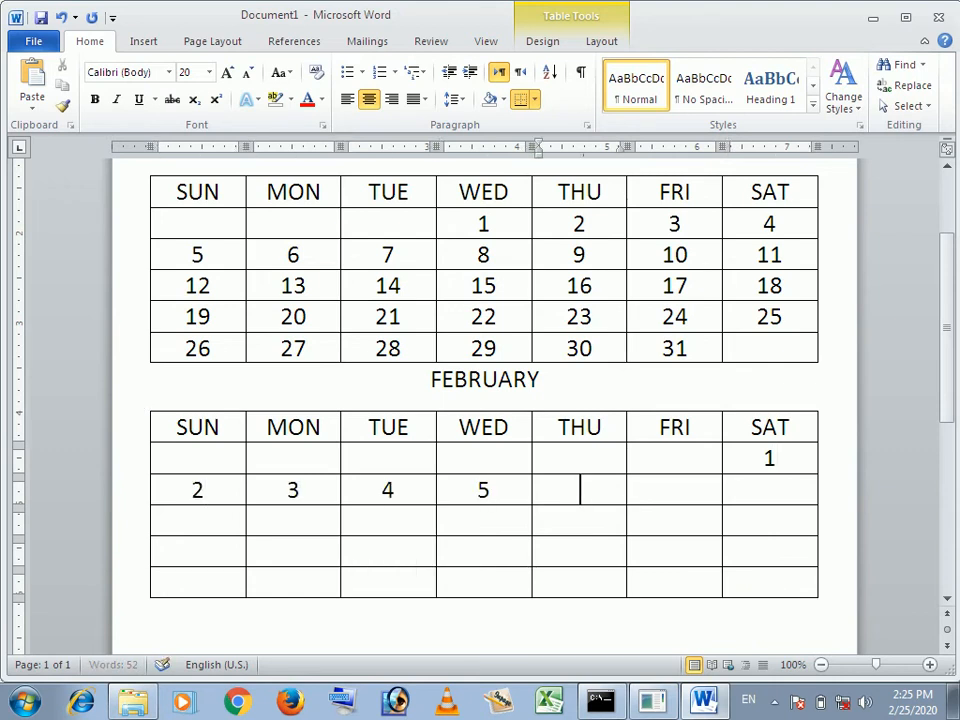
text(6)
key(Tab)
text(7)
key(Tab)
text(7)
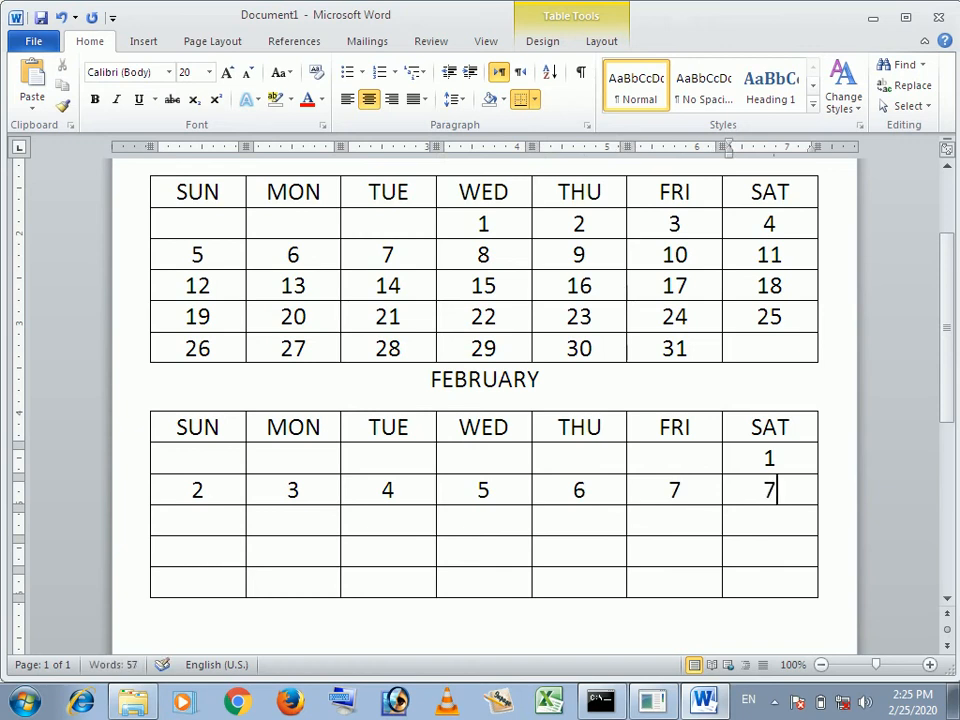
key(BackSpace)
text(8)
key(Tab)
text(9)
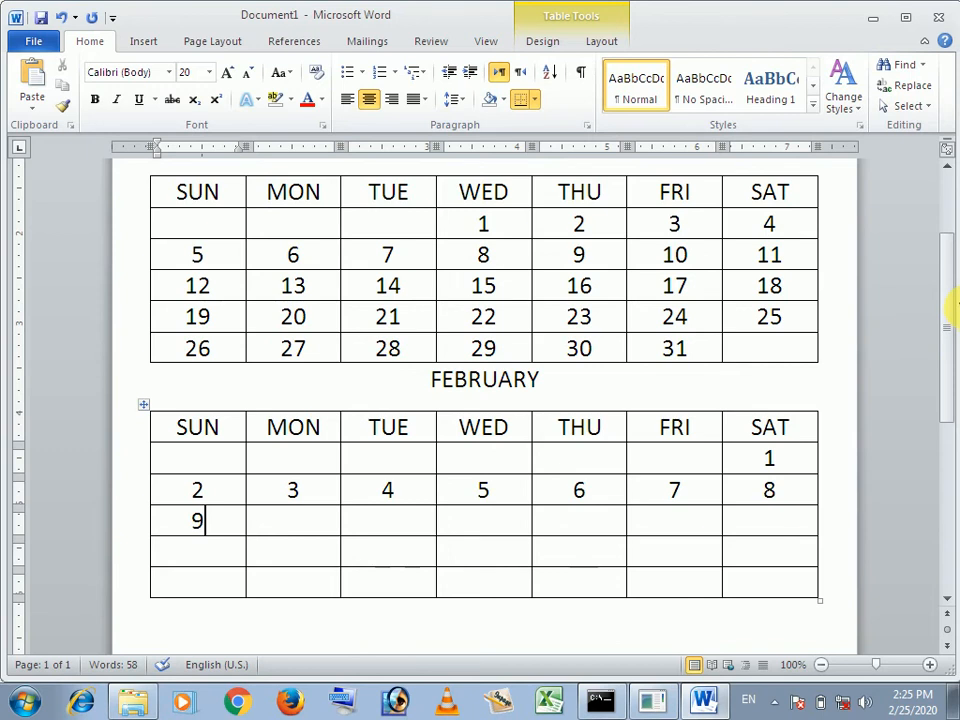
- Add the heading MARCH below the February table, followed by a new line
mouse_move(952, 290)
mouse_down()
mouse_move(950, 232)
mouse_move(946, 300)
mouse_up()
click(608, 540)
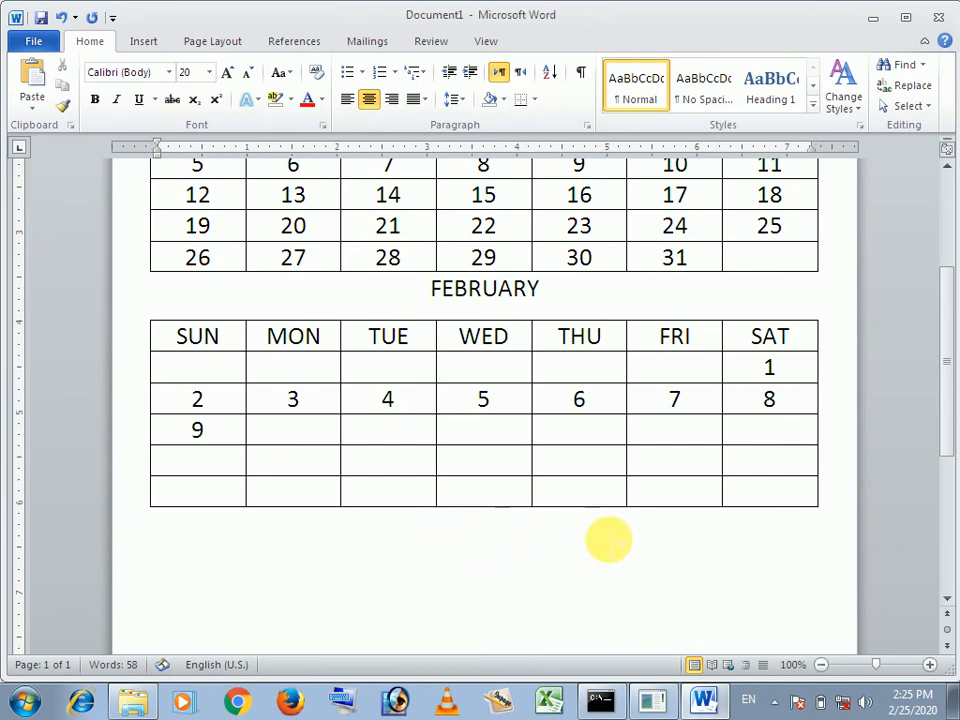
text(MARCH)
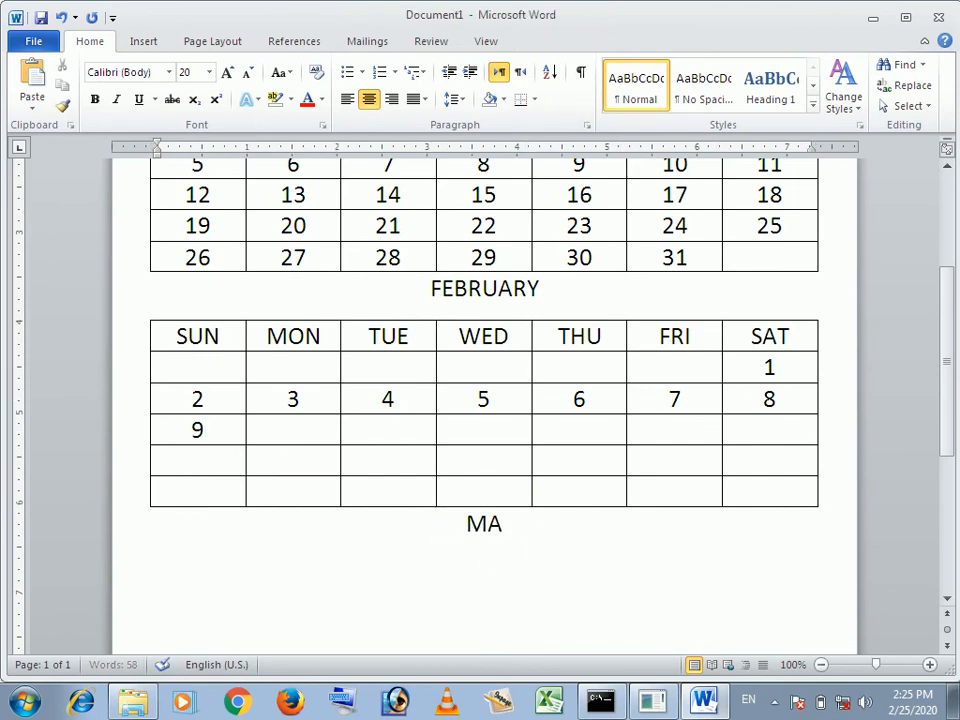
key(Return)
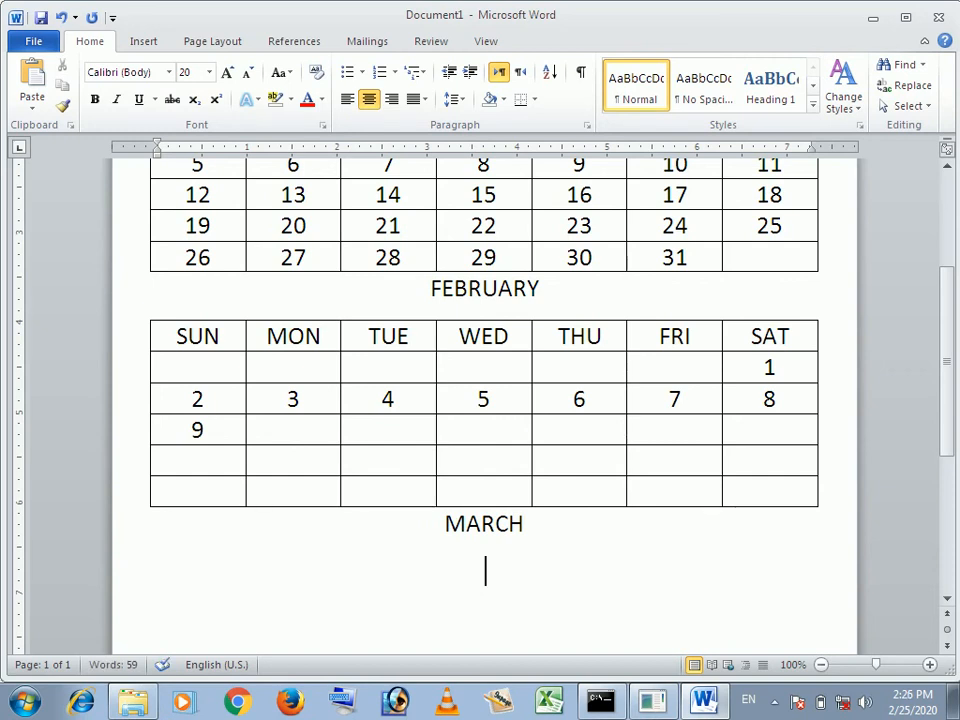
- Paste the copied calendar table below the MARCH heading and clear all dates beneath its weekday headings
key(ctrl+v)
drag(783, 592, 170, 464)
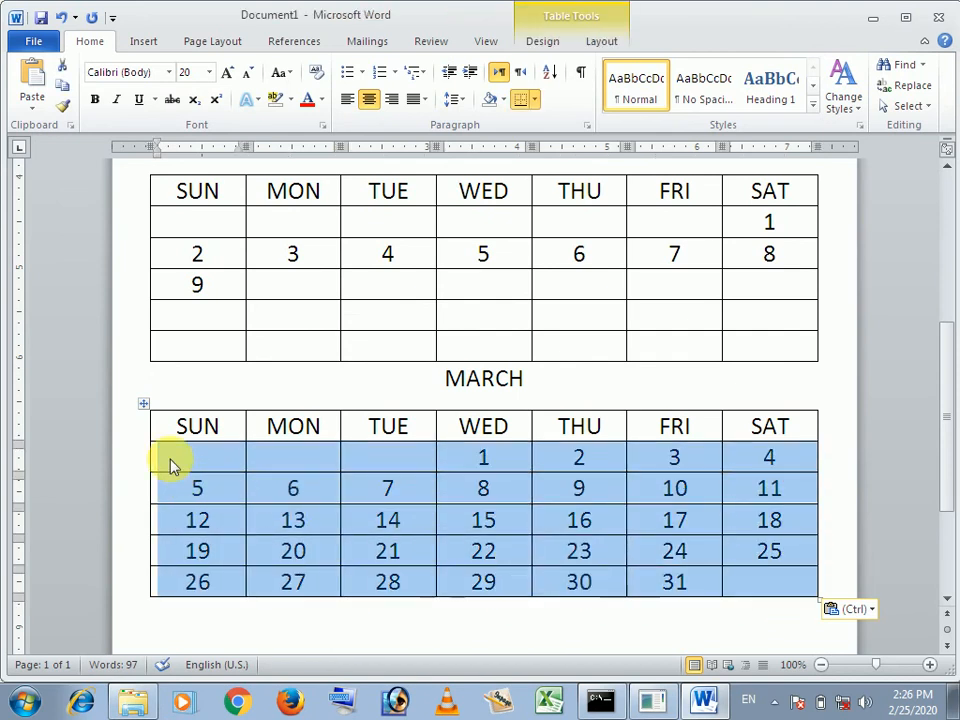
key(Delete)
click(574, 388)
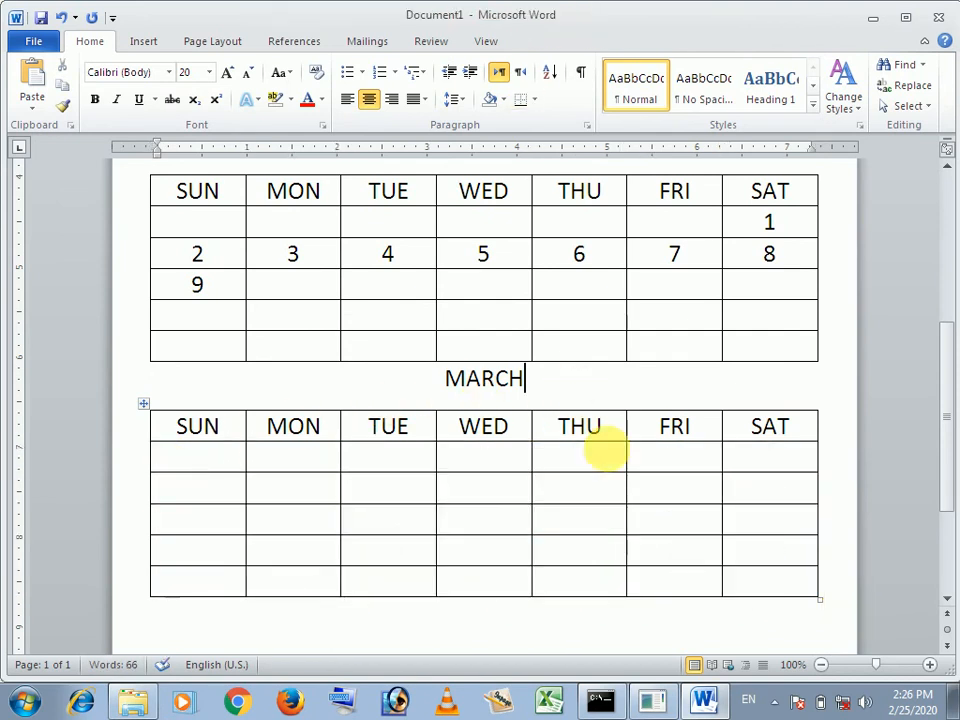
- Set the page colour of the calendar document to the standard Yellow
scroll(615, 460, up, 4)
scroll(630, 477, up, 3)
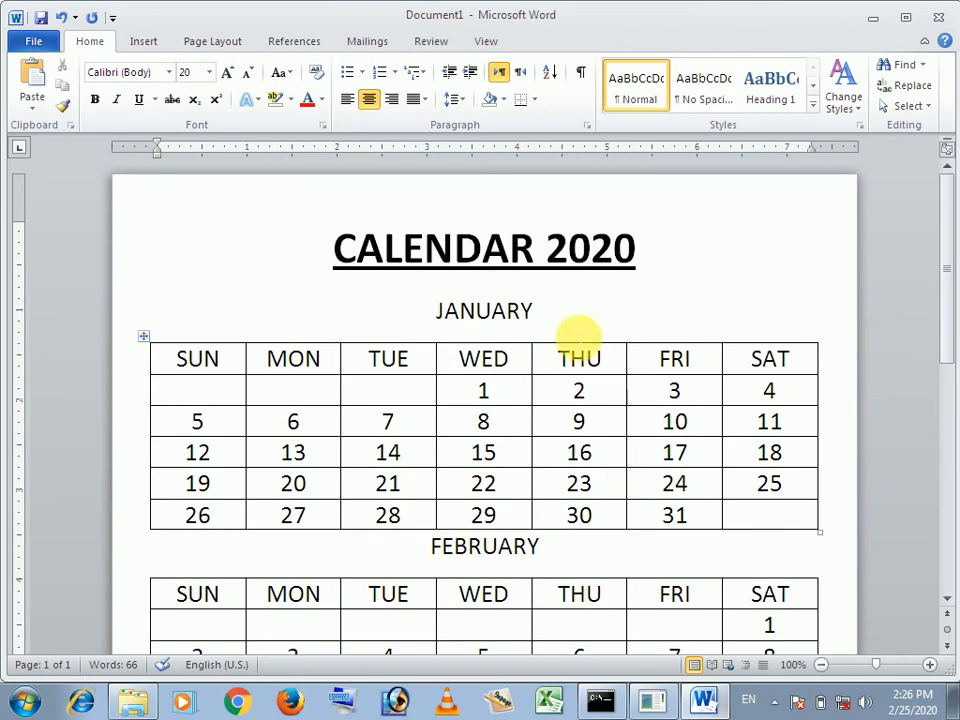
click(208, 43)
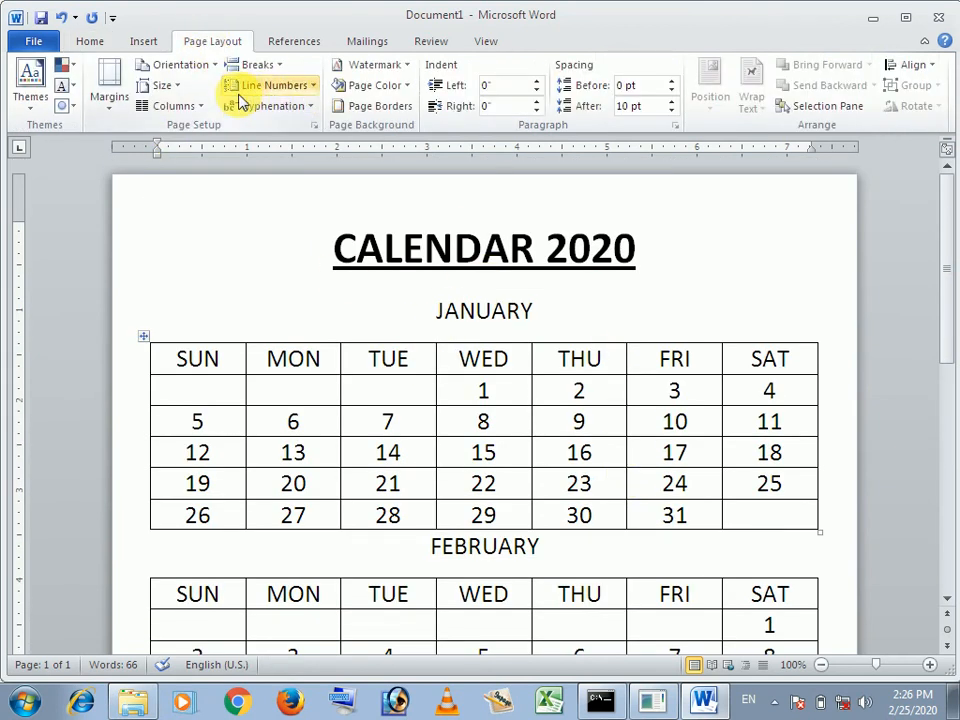
click(368, 85)
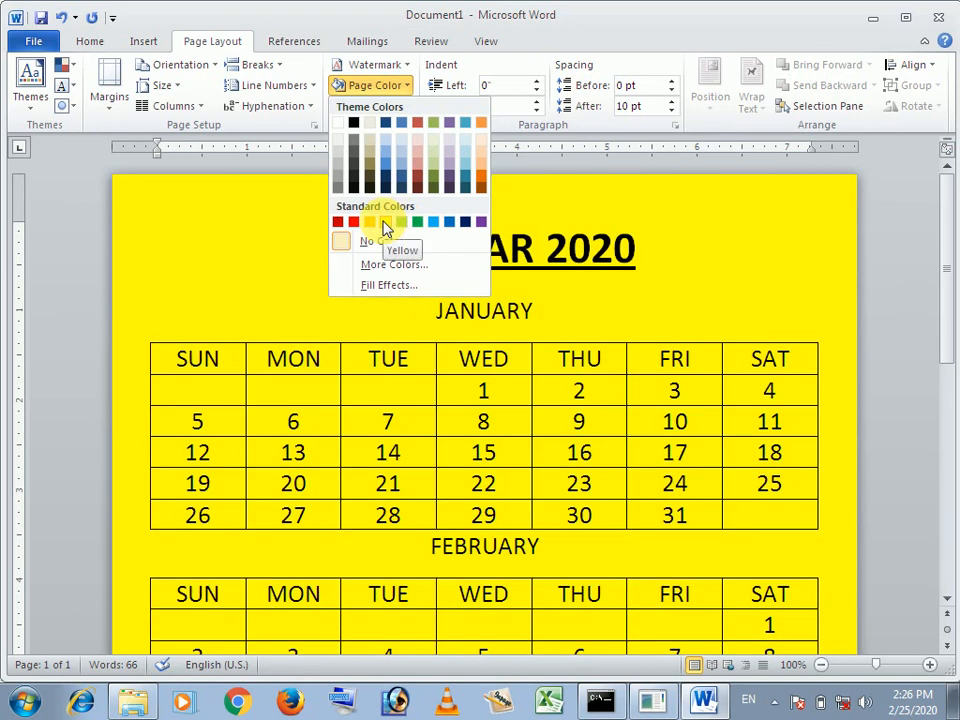
click(384, 225)
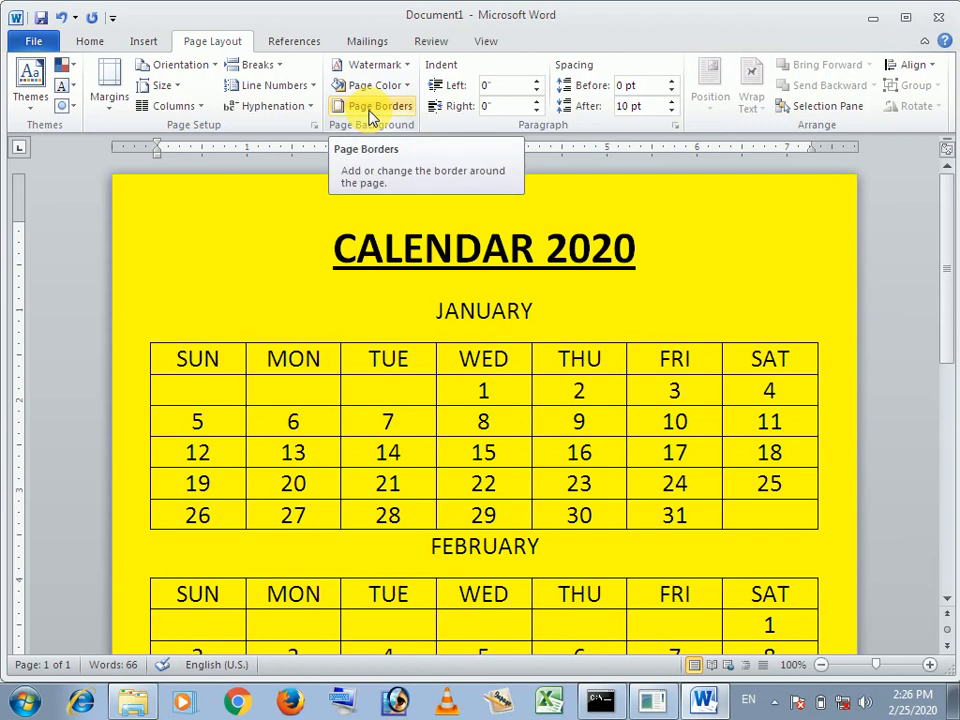
click(371, 114)
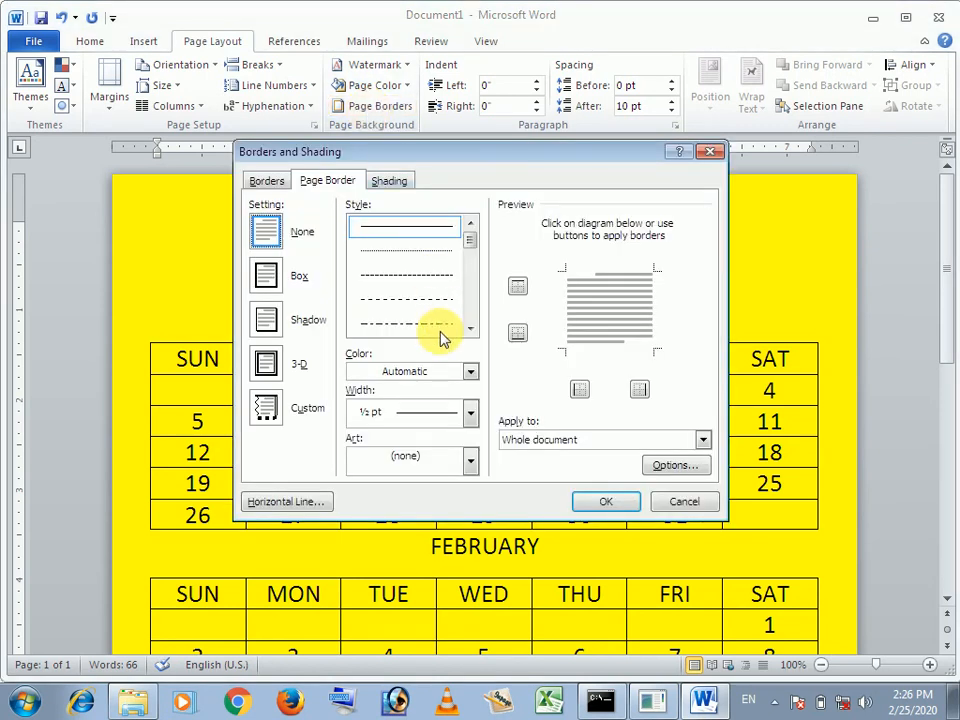
click(470, 466)
mouse_move(476, 497)
mouse_down()
mouse_move(470, 526)
mouse_move(467, 517)
mouse_up()
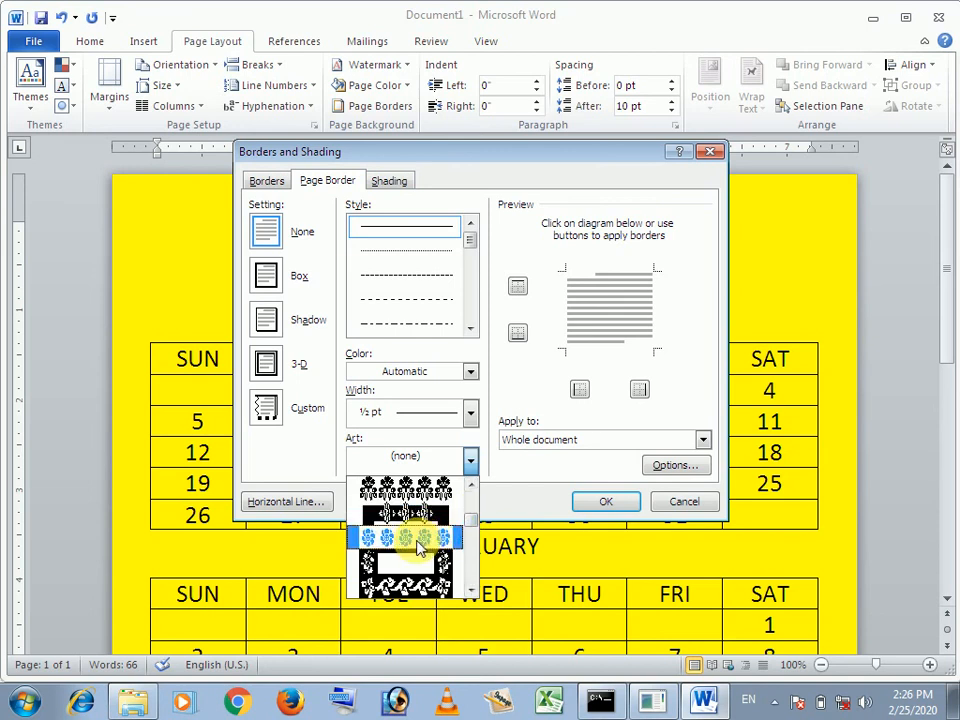
click(690, 503)
click(690, 503)
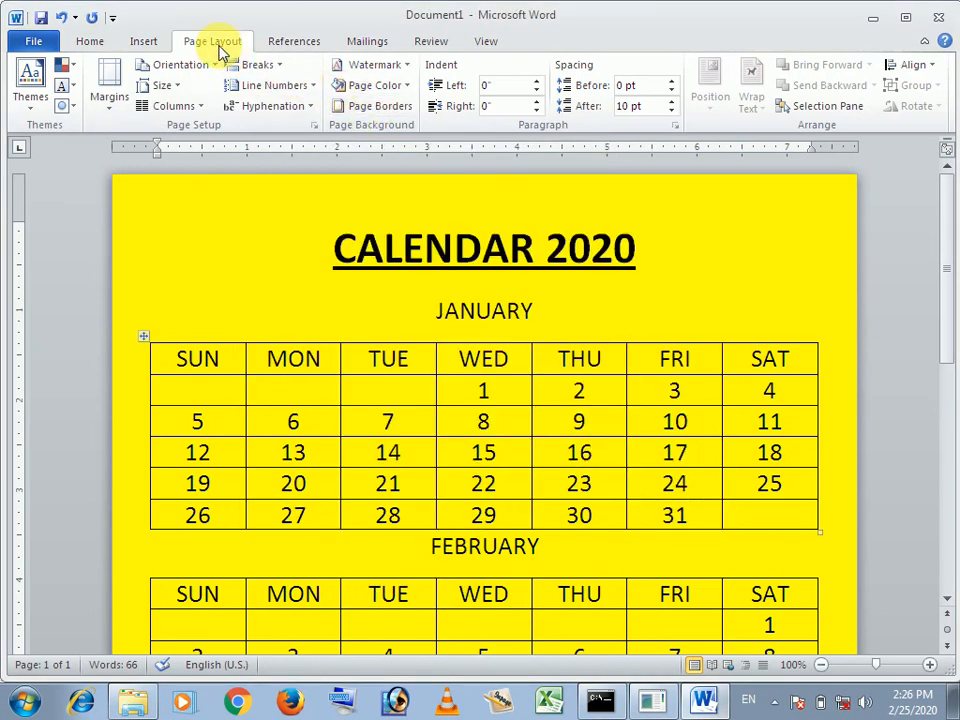
- Choose the repeating round flower art as the page border for the whole document
click(378, 107)
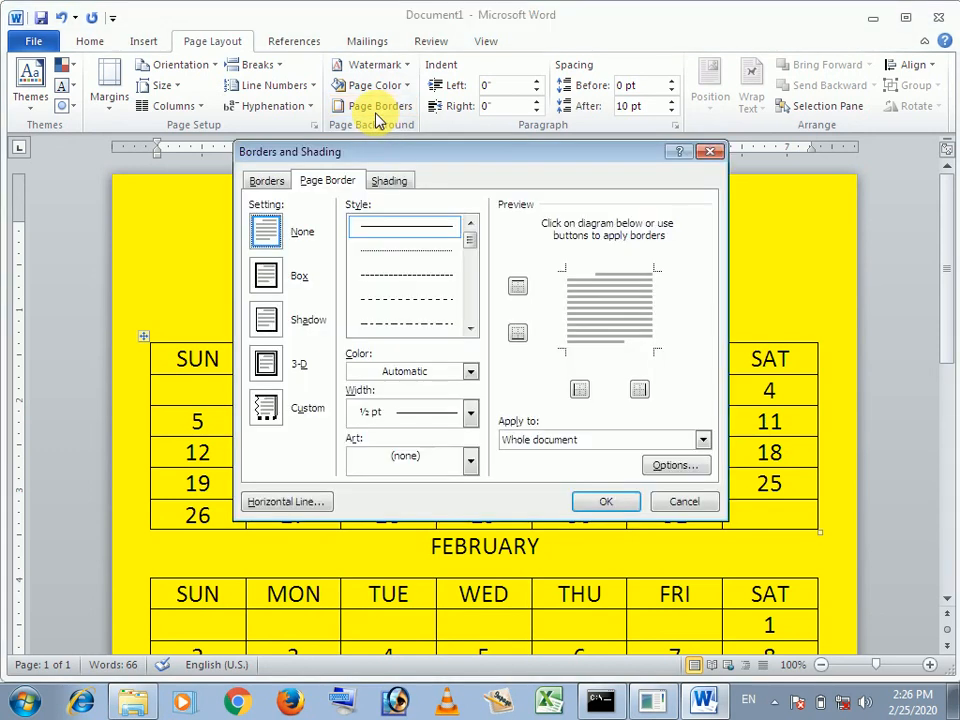
click(470, 460)
scroll(471, 497, down, 10)
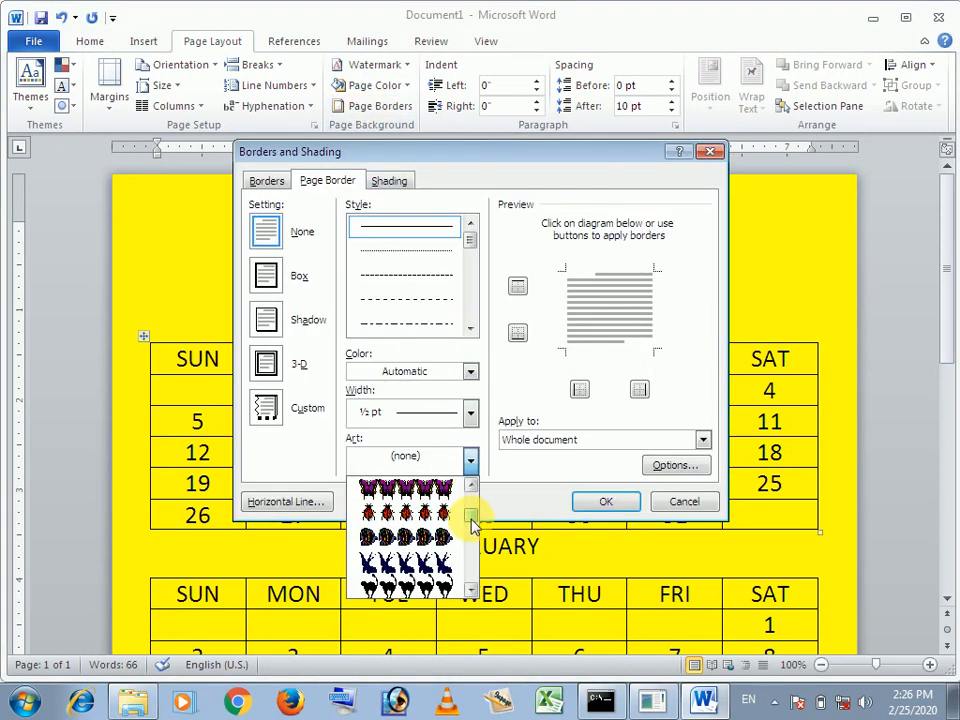
scroll(472, 525, down, 3)
click(435, 490)
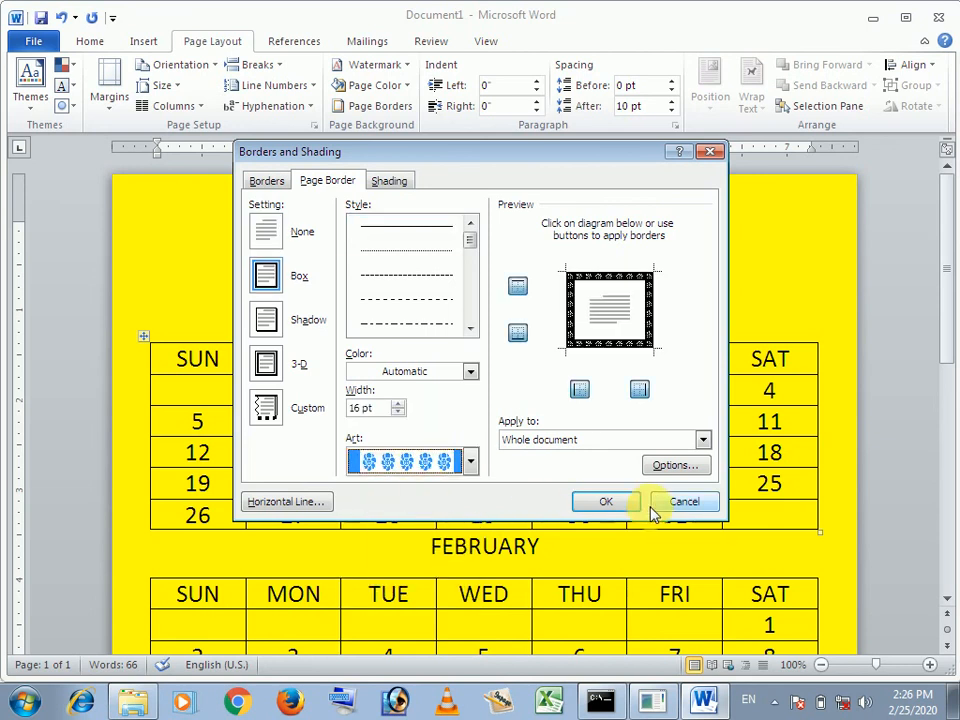
- Increase the flower border's width by two increments, colour it standard Red and apply it to the page
click(398, 405)
click(398, 405)
click(470, 371)
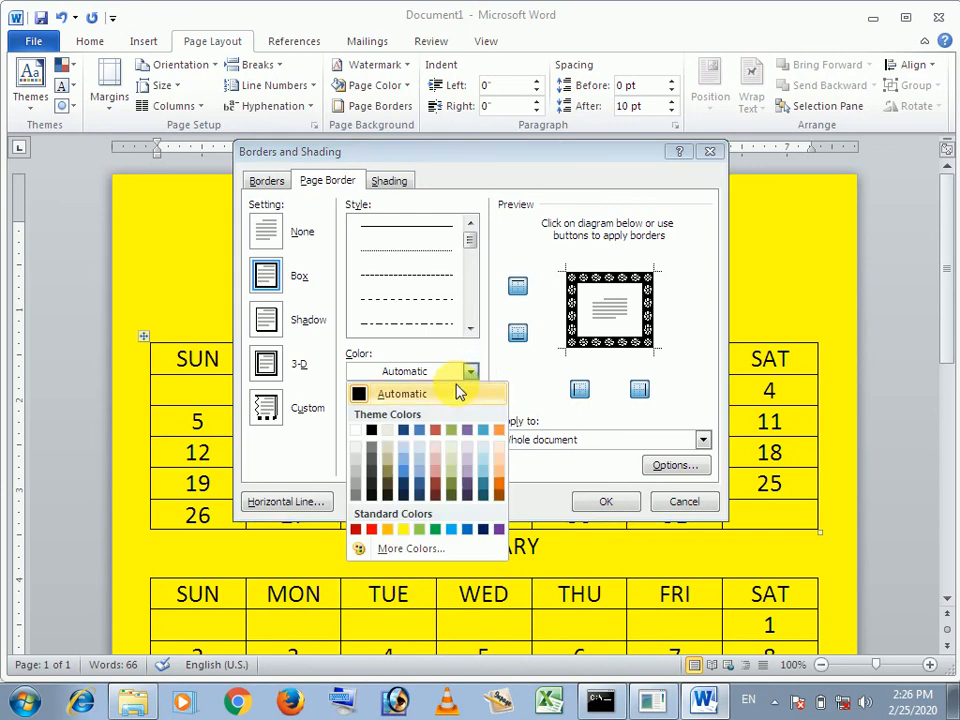
click(370, 529)
click(600, 501)
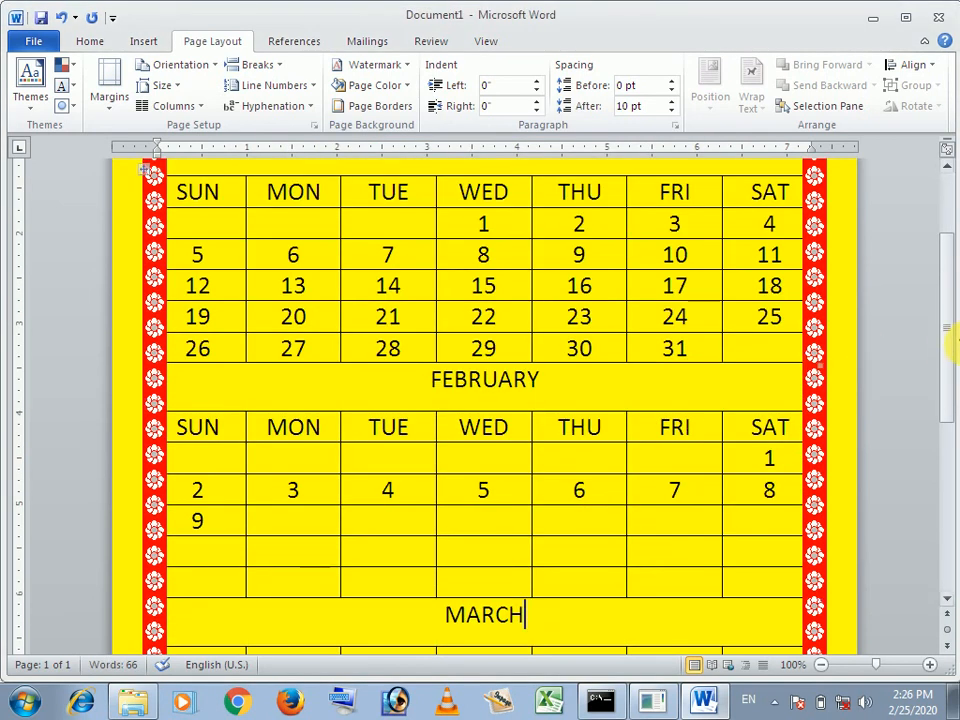
scroll(945, 260, up, 3)
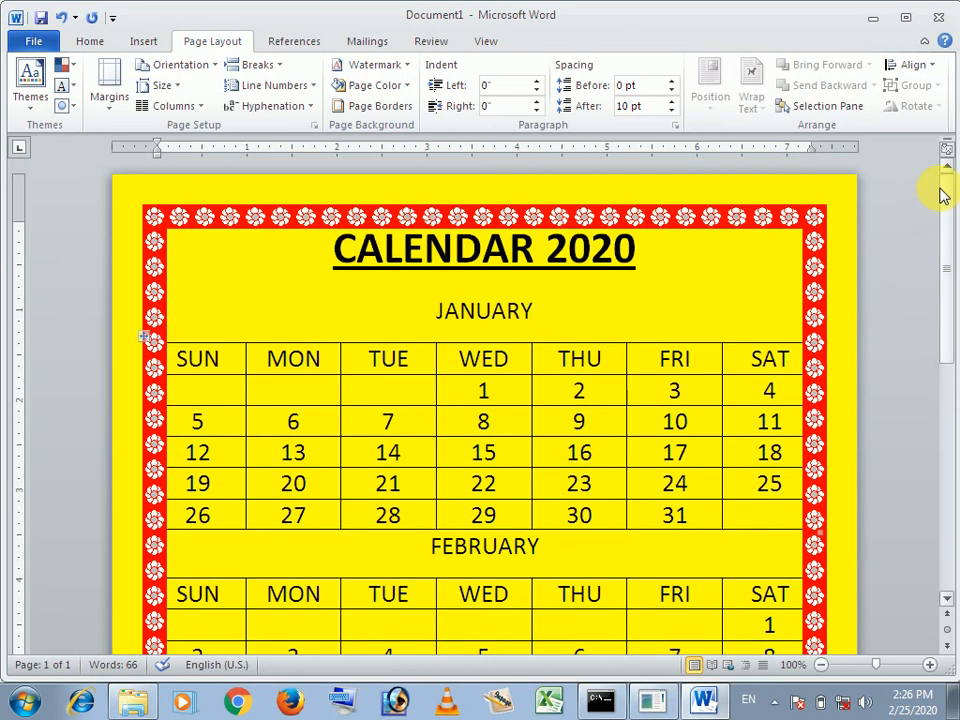
- Save the document as CALENDAR 2020 in the Documents library and minimize its window
key(ctrl+s)
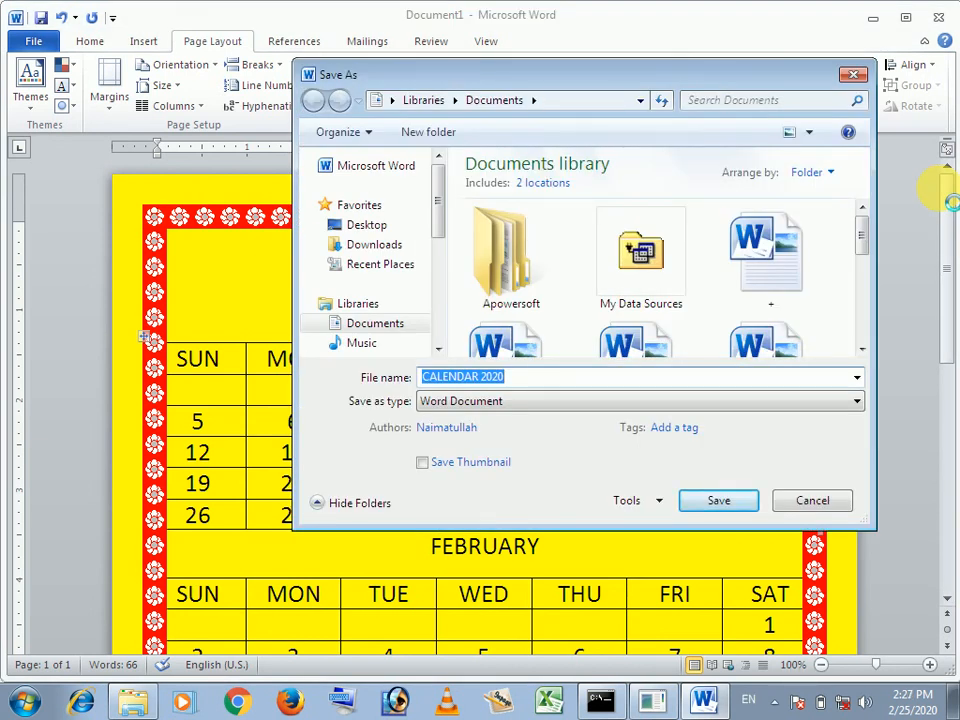
key(Return)
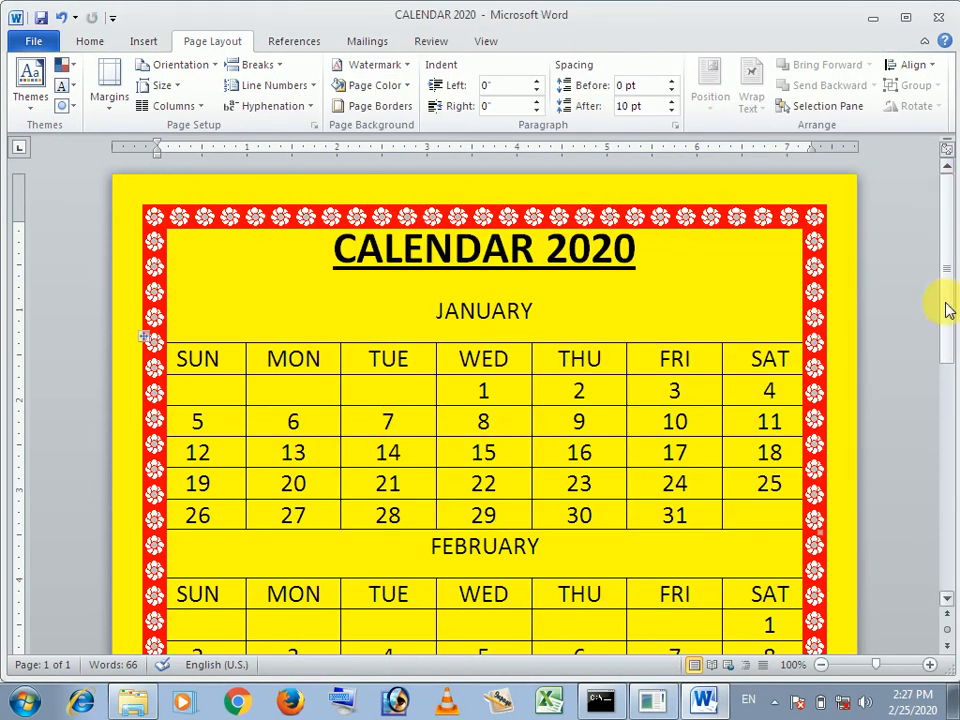
click(869, 19)
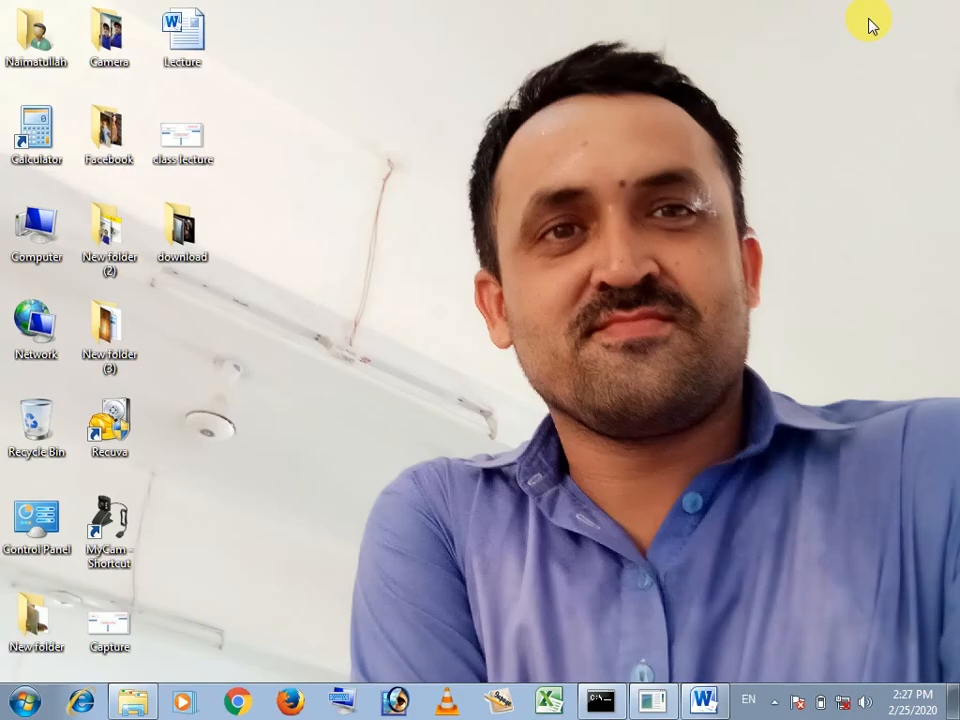